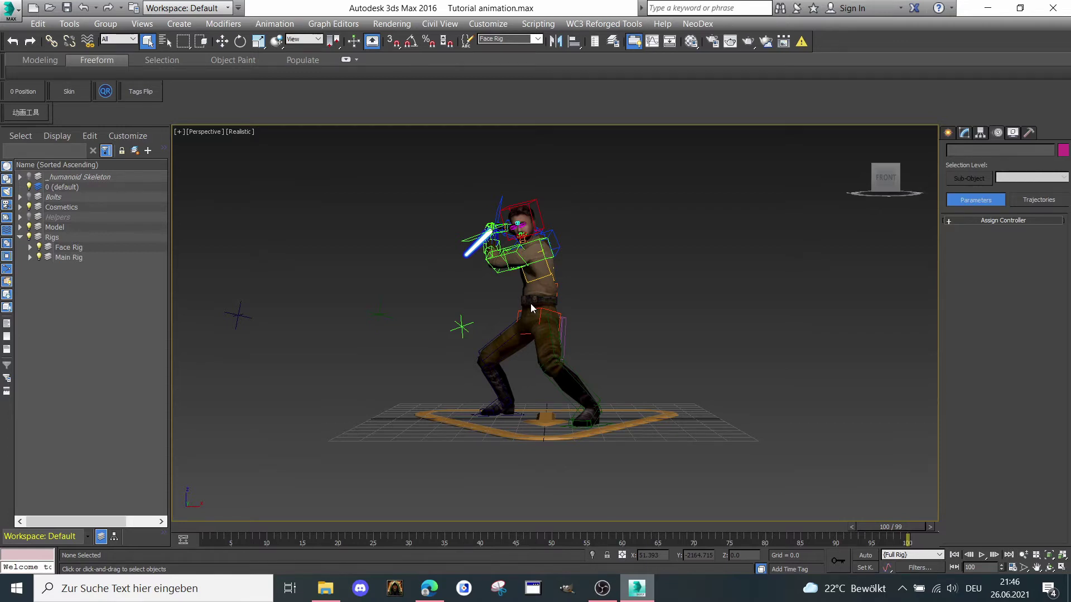
# - Deselect the Face Rig named selection set so no objects remain selected
pyautogui.click(525, 343)
# - Read the JKHub tutorial's Requirements: CAT Rig .max file, dotXSI Exporter, JKA SDK Repack, text editor
pyautogui.click(430, 590)
pyautogui.scroll(3, 439, 362)
pyautogui.scroll(-3, 438, 358)
pyautogui.scroll(8, 437, 361)
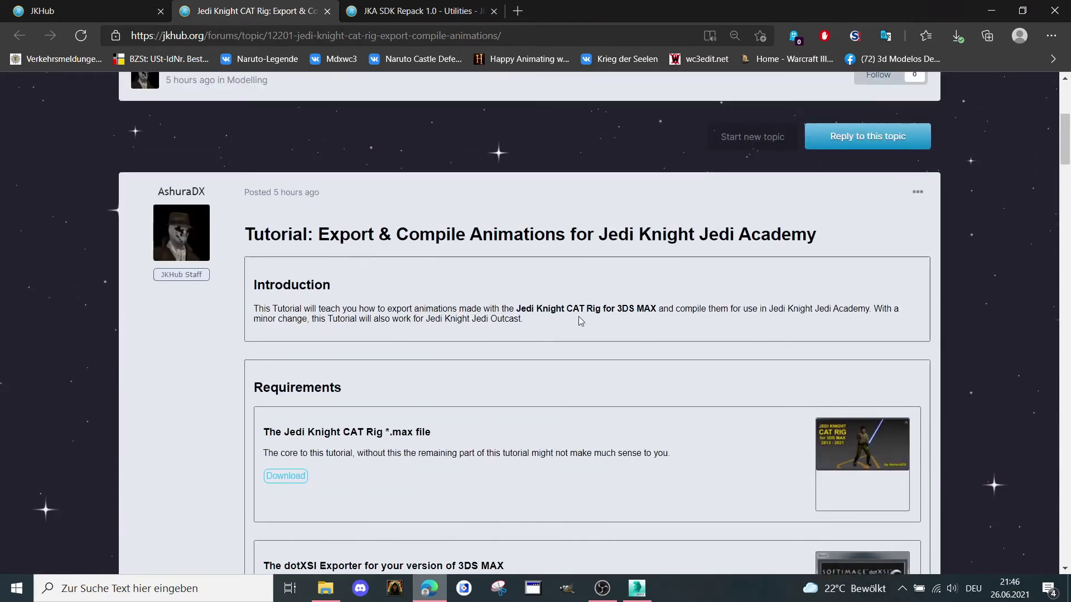
pyautogui.scroll(-7, 550, 270)
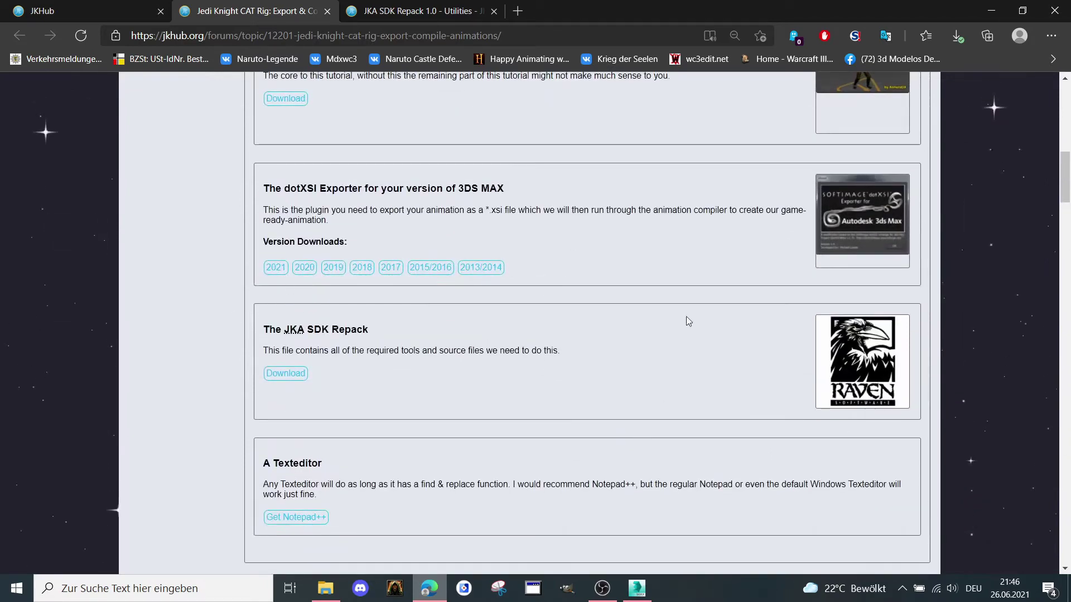
pyautogui.scroll(3, 650, 373)
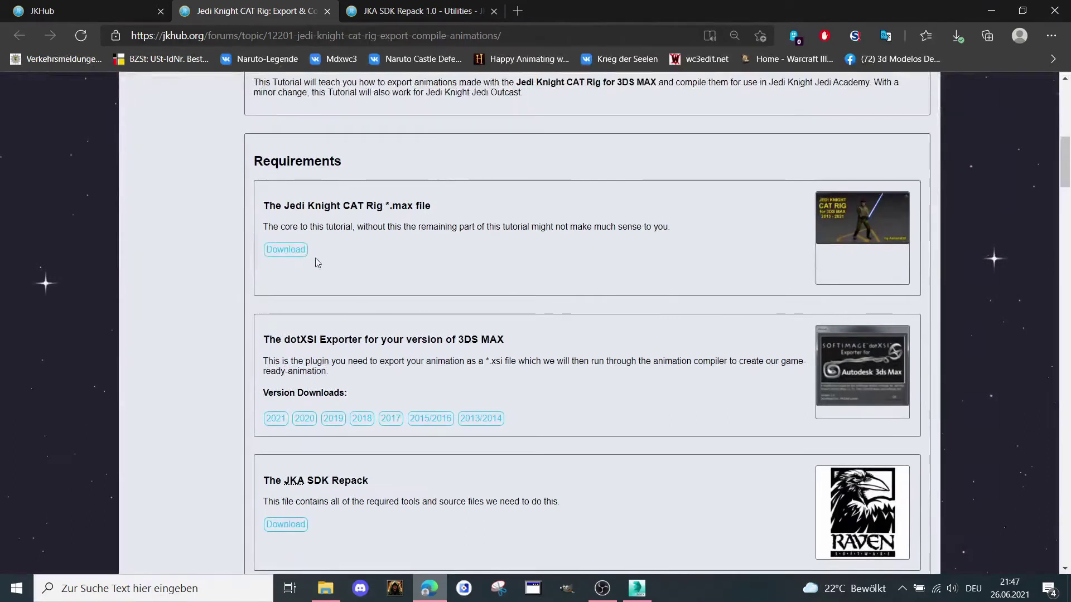
pyautogui.scroll(-3, 636, 315)
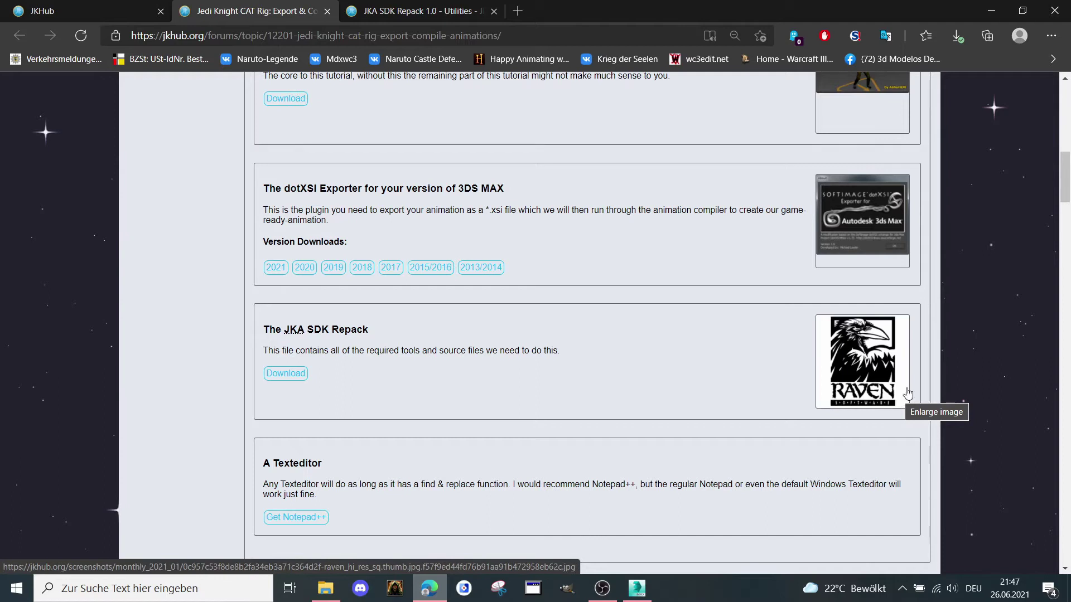
# - Browse Downloads > JKA-SDK-Repack-1.0 > Tools and inspect Assimilate.exe and carcass.exe
pyautogui.click(329, 590)
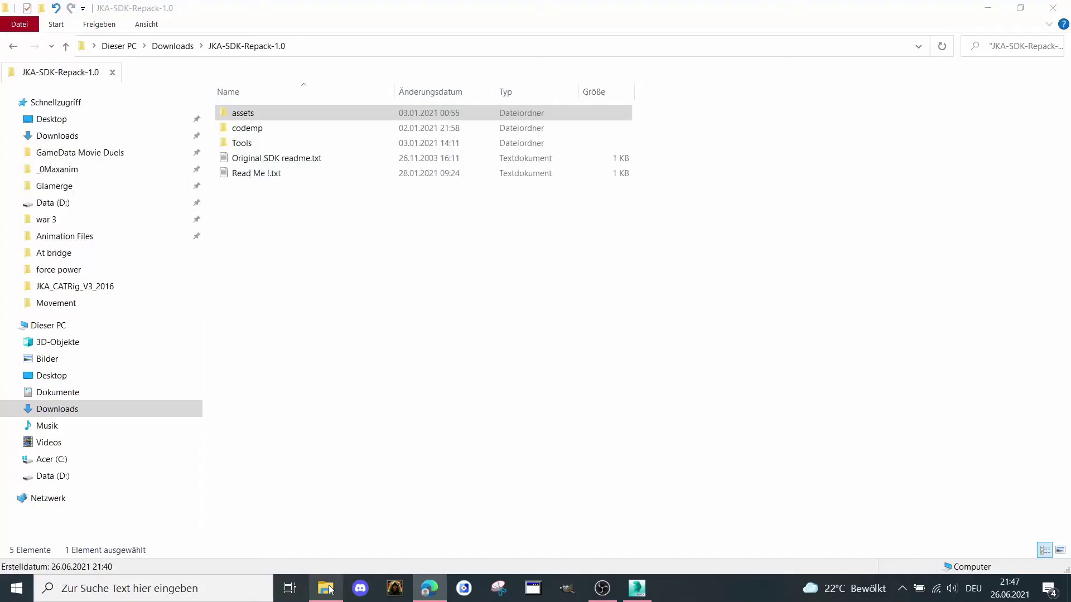
pyautogui.click(181, 49)
pyautogui.doubleClick(237, 165)
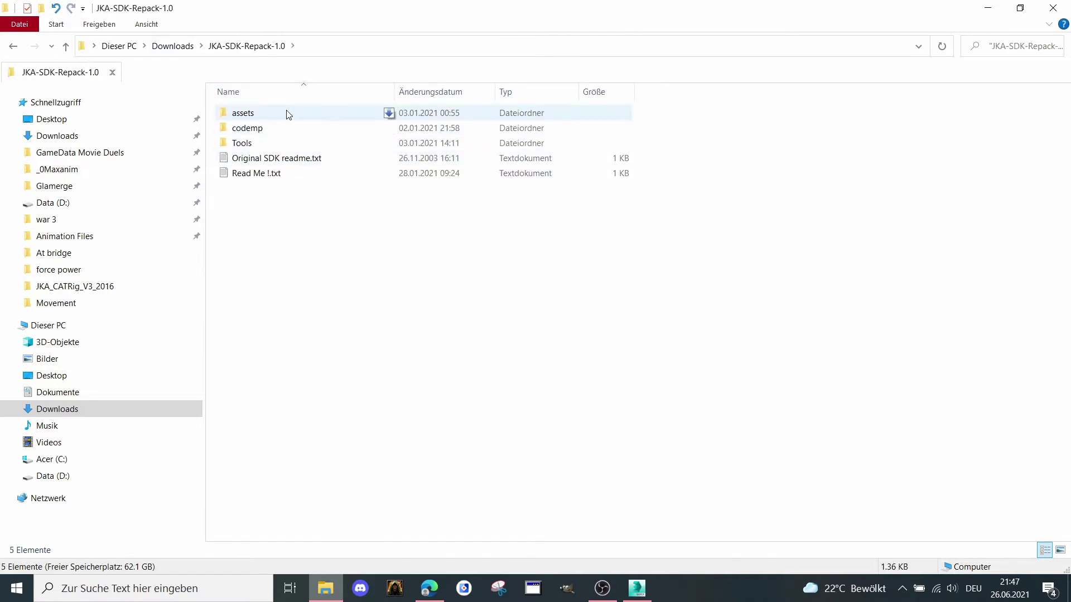
pyautogui.doubleClick(262, 144)
pyautogui.click(271, 204)
pyautogui.moveTo(271, 206); pyautogui.dragTo(257, 181)
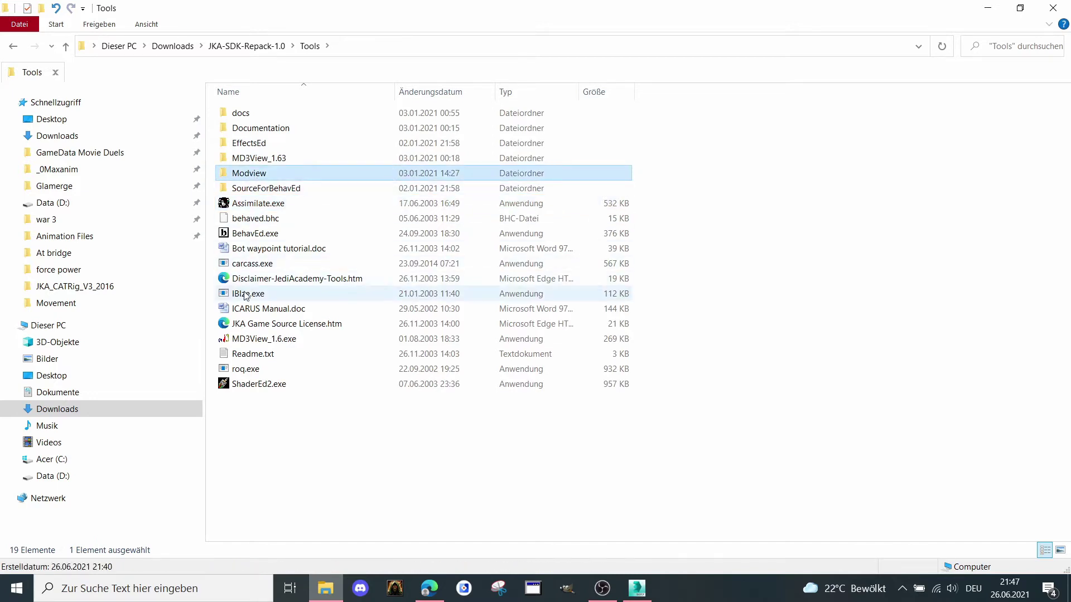
pyautogui.click(268, 268)
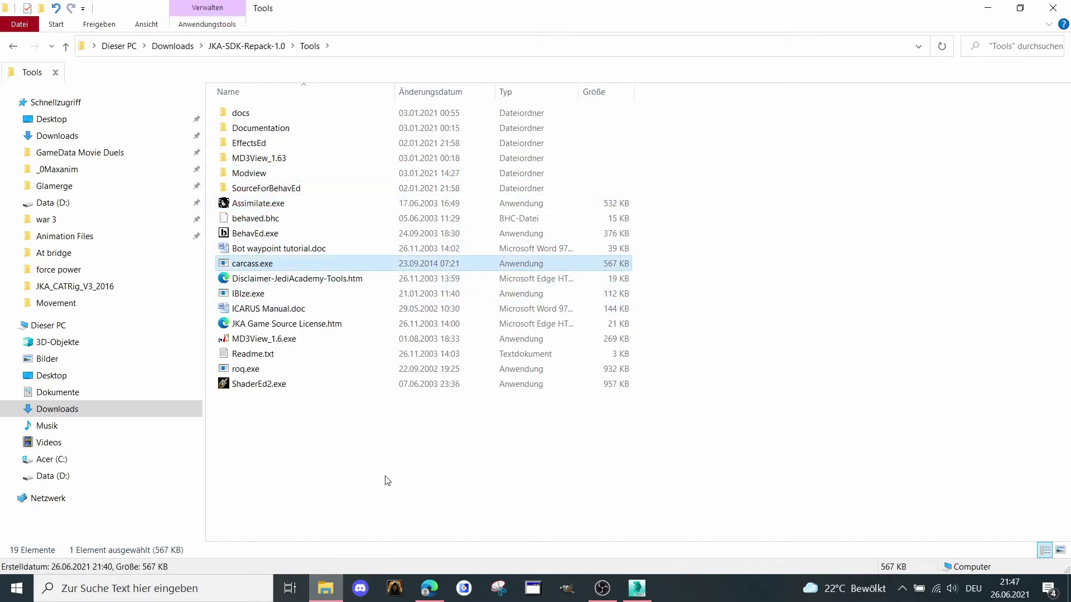
# - Check the tutorial again, then return to the JKA-SDK-Repack-1.0 folder listing
pyautogui.click(428, 587)
pyautogui.scroll(-10, 437, 407)
pyautogui.scroll(5, 443, 373)
pyautogui.scroll(-2, 443, 373)
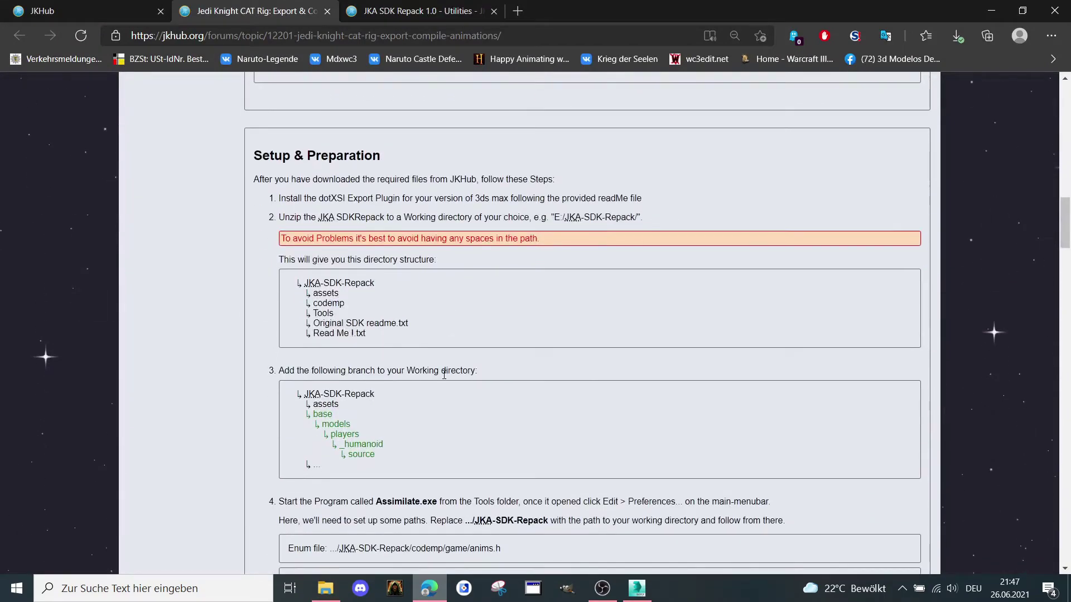
pyautogui.click(991, 10)
pyautogui.click(248, 47)
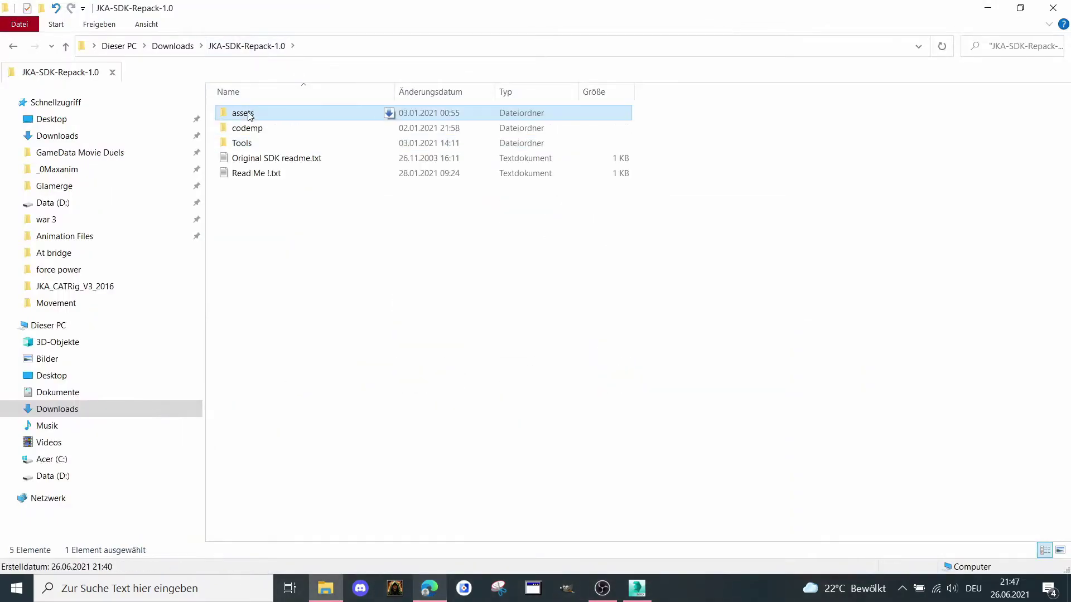
# - Browse into assets > models > players > _humanoid and look through its contents
pyautogui.doubleClick(246, 113)
pyautogui.doubleClick(247, 128)
pyautogui.doubleClick(251, 114)
pyautogui.doubleClick(252, 115)
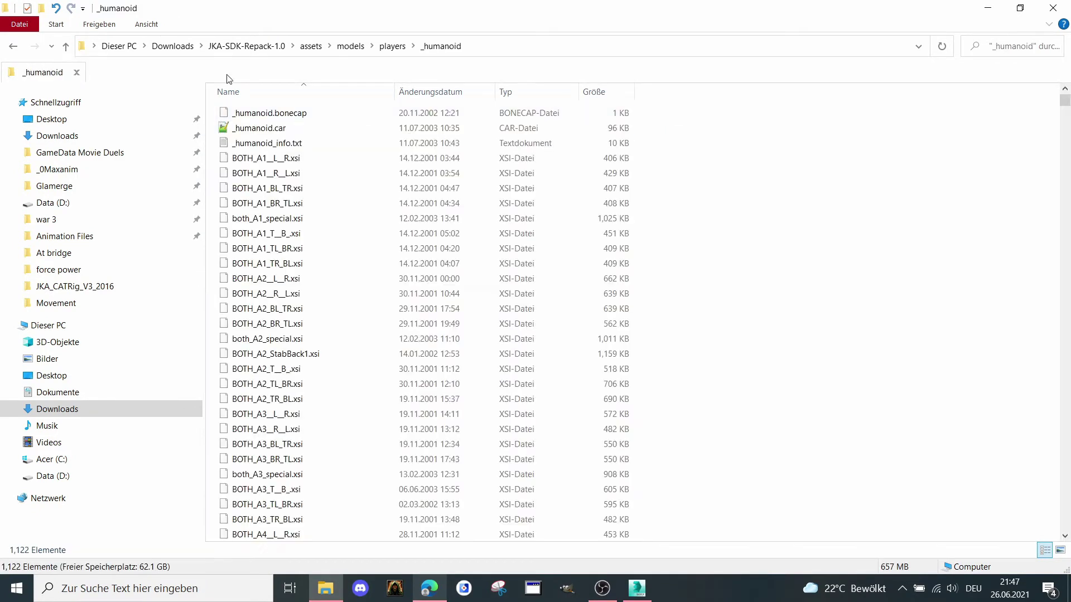
pyautogui.scroll(-12, 319, 139)
pyautogui.scroll(-20, 319, 143)
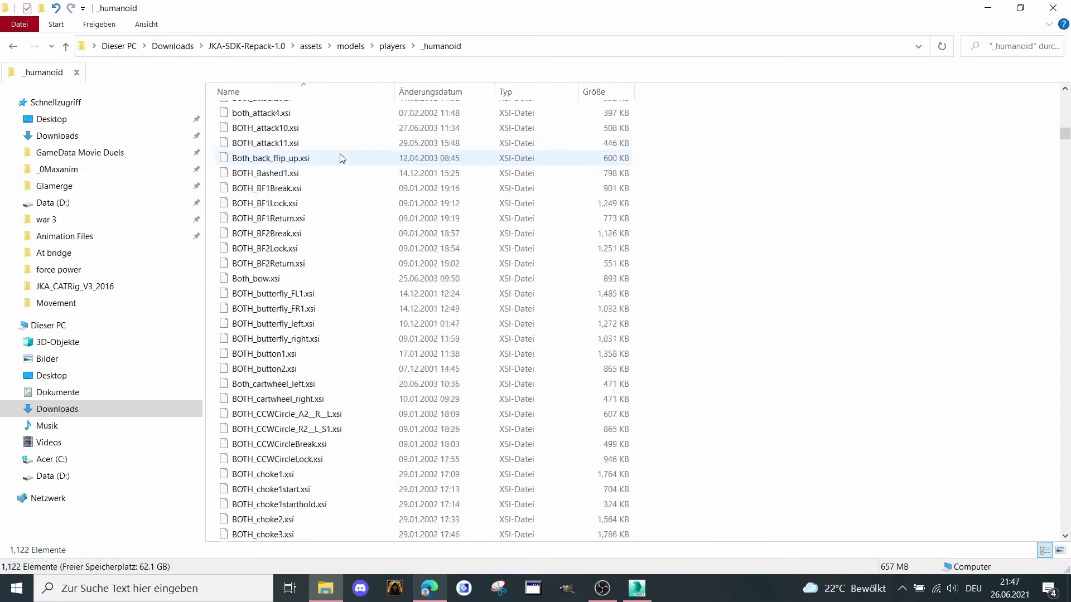
pyautogui.scroll(-3, 629, 184)
pyautogui.moveTo(1066, 156); pyautogui.dragTo(1056, 101)
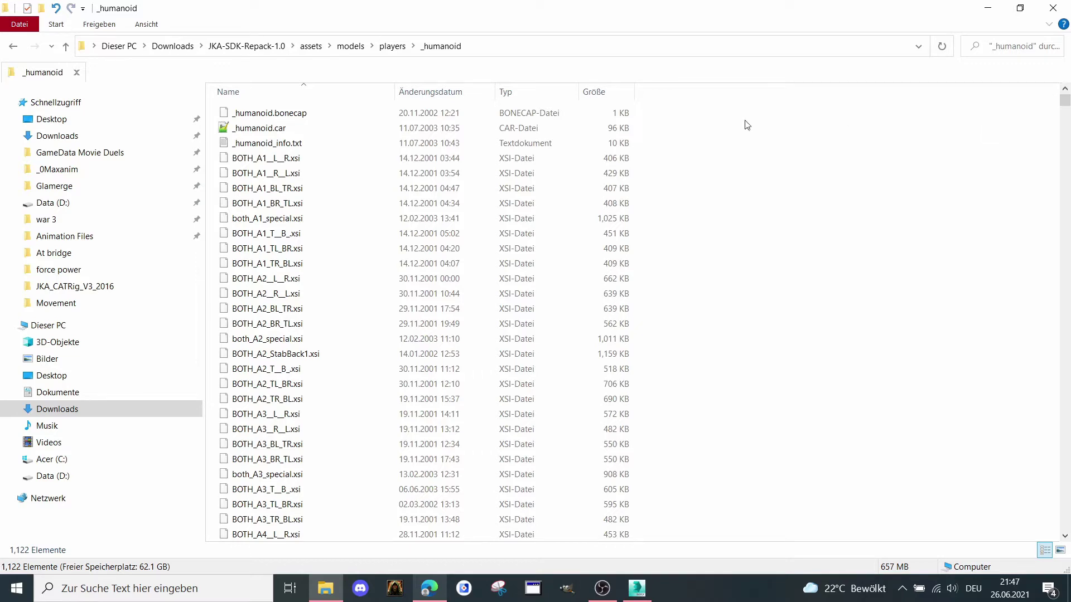
# - Open the _0Maxanim\source folder and look through _humanoid.car and its .xsi animations
pyautogui.click(83, 169)
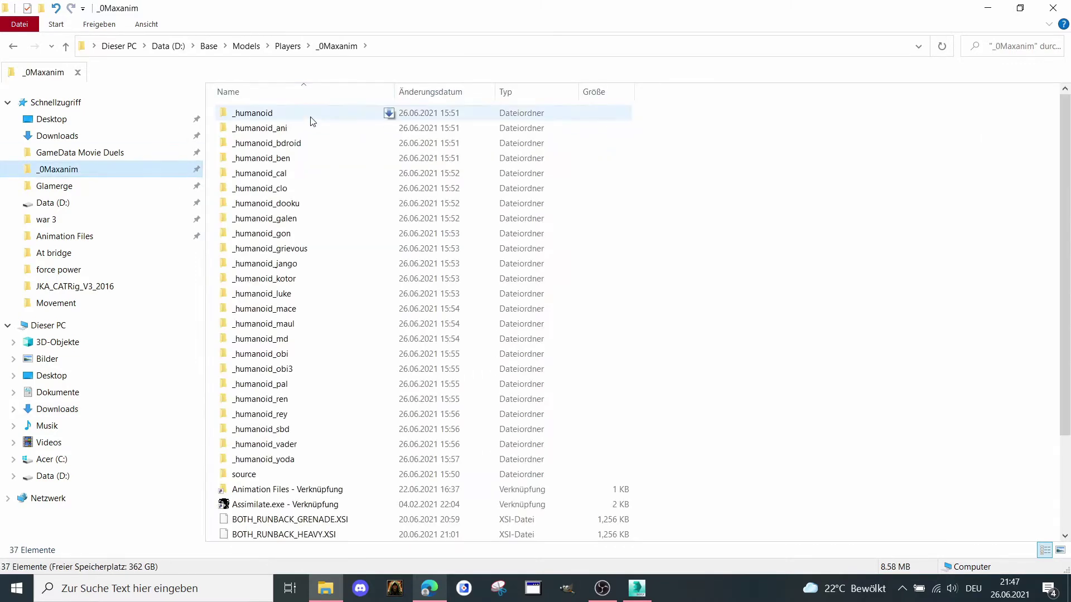
pyautogui.doubleClick(262, 475)
pyautogui.scroll(-8, 279, 145)
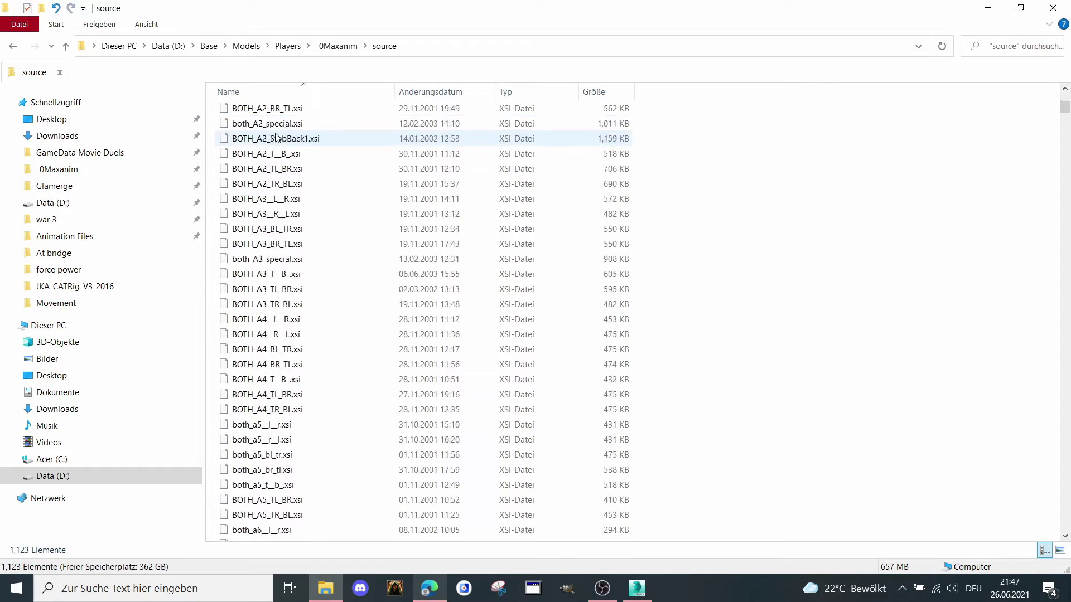
pyautogui.scroll(7, 278, 136)
pyautogui.click(336, 45)
pyautogui.rightClick(284, 473)
pyautogui.click(321, 457)
pyautogui.doubleClick(360, 475)
pyautogui.scroll(-5, 432, 285)
pyautogui.scroll(-20, 436, 286)
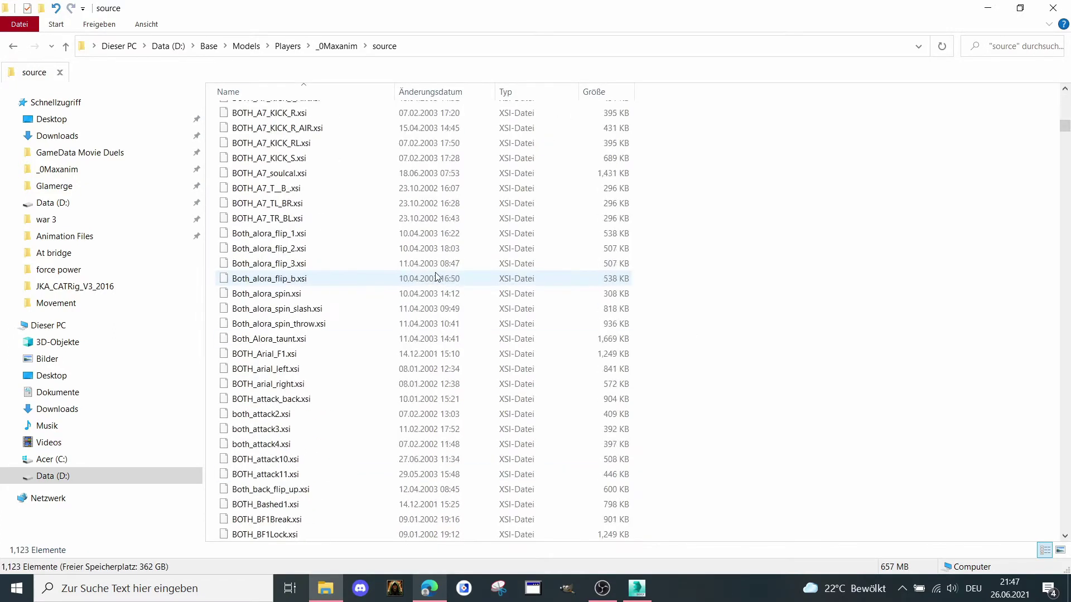
pyautogui.scroll(3, 438, 278)
pyautogui.scroll(20, 436, 276)
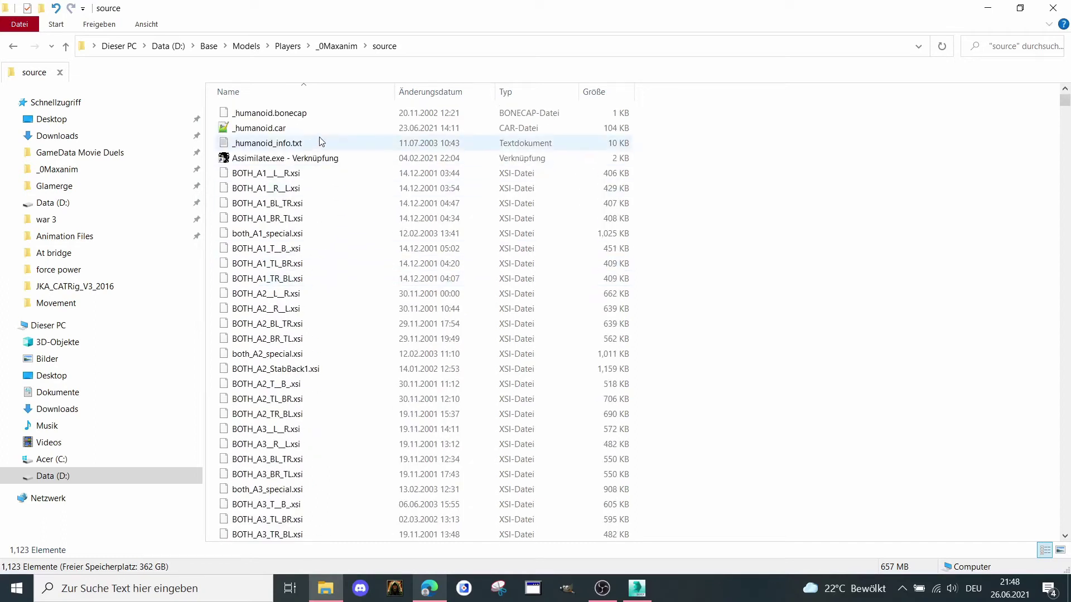
# - Apply the Animation Export selection set, answering Nein to keep hidden objects hidden
pyautogui.click(649, 595)
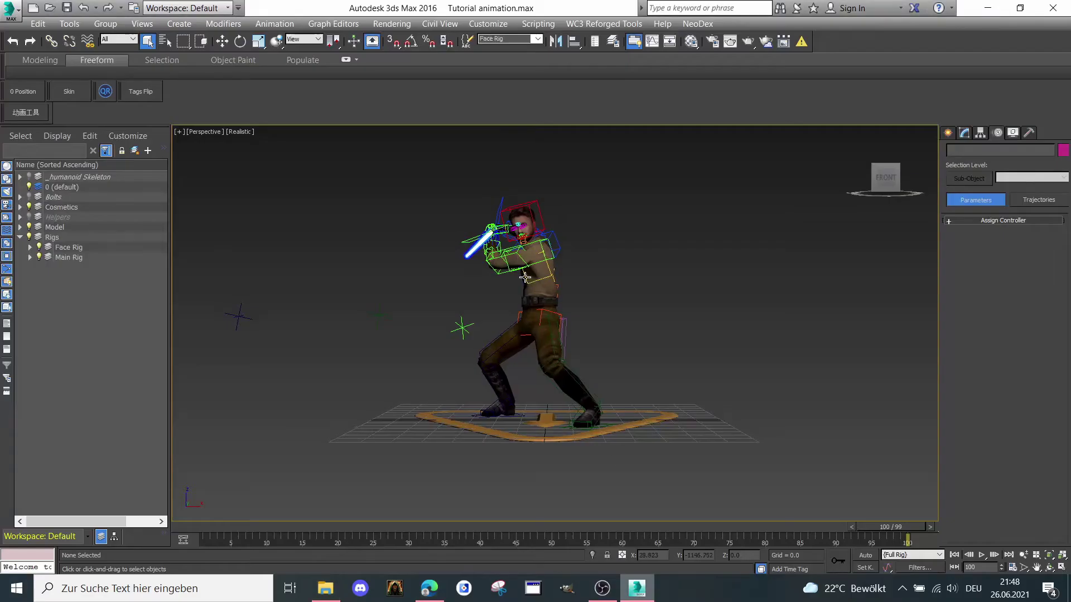
pyautogui.scroll(2, 535, 312)
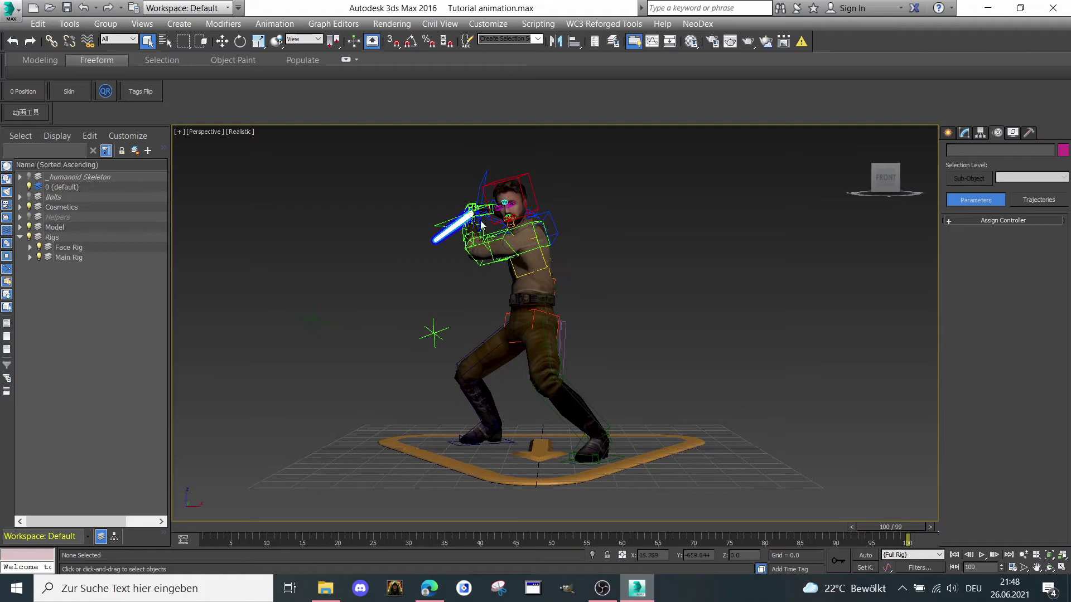
pyautogui.click(537, 39)
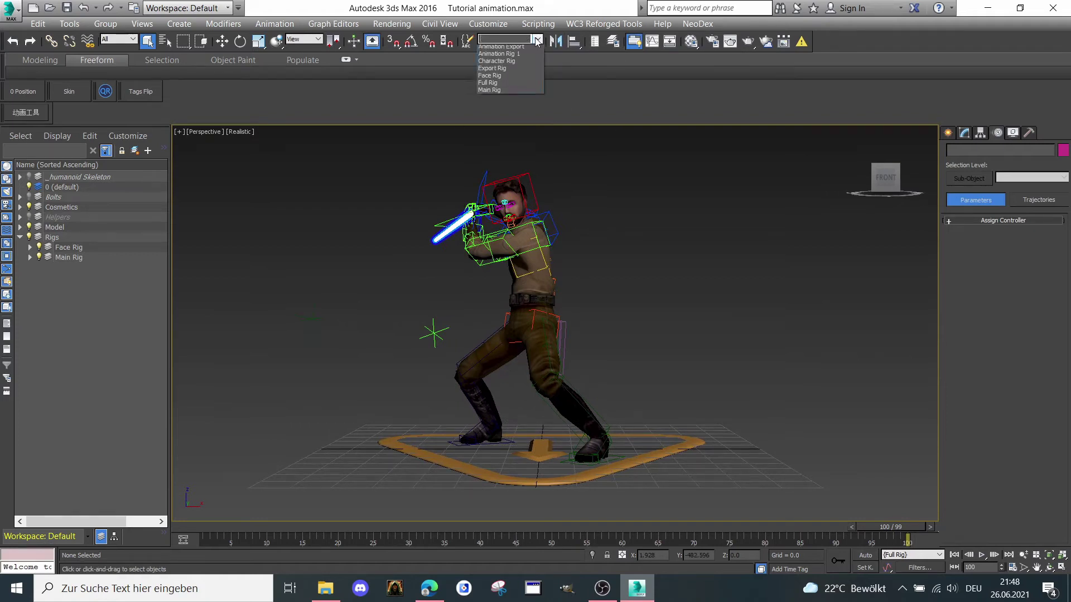
pyautogui.click(509, 50)
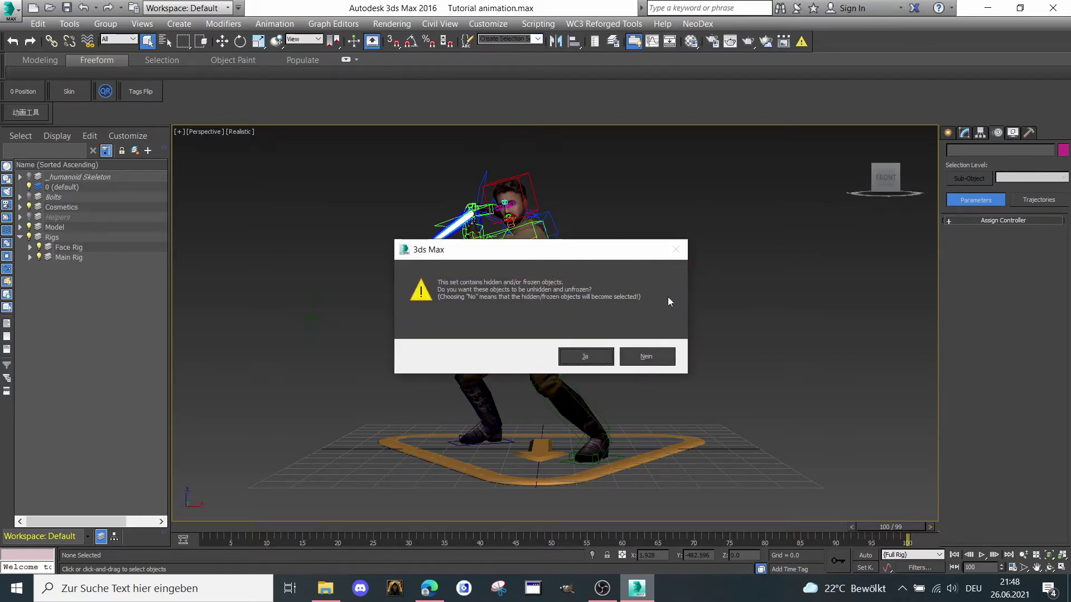
pyautogui.click(647, 352)
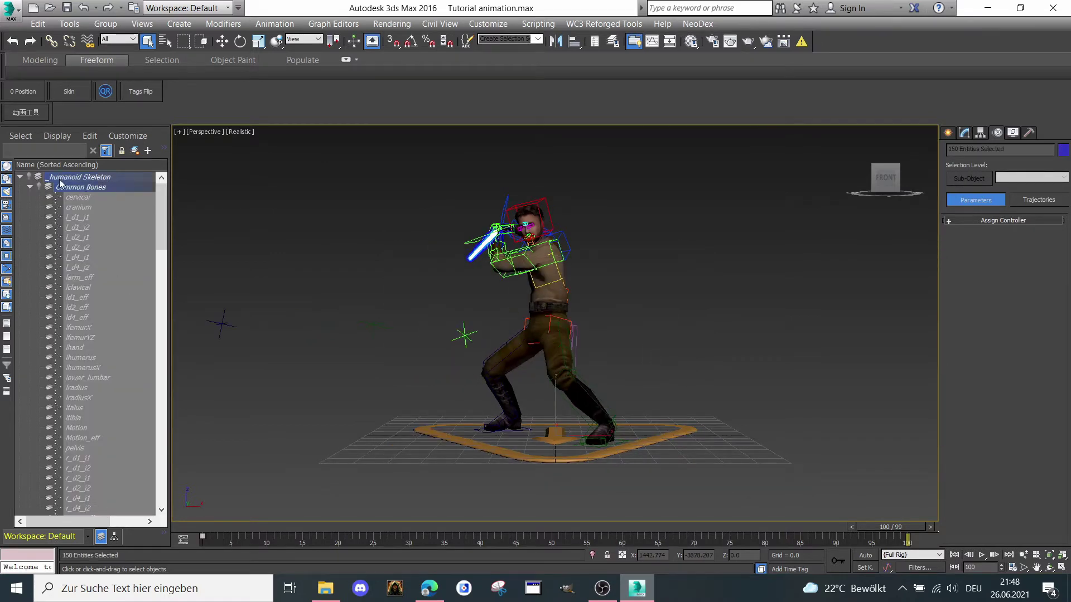
# - Start Export Selected with Softimage dotXSI 3.0 (*.XSI) as the format
pyautogui.click(5, 14)
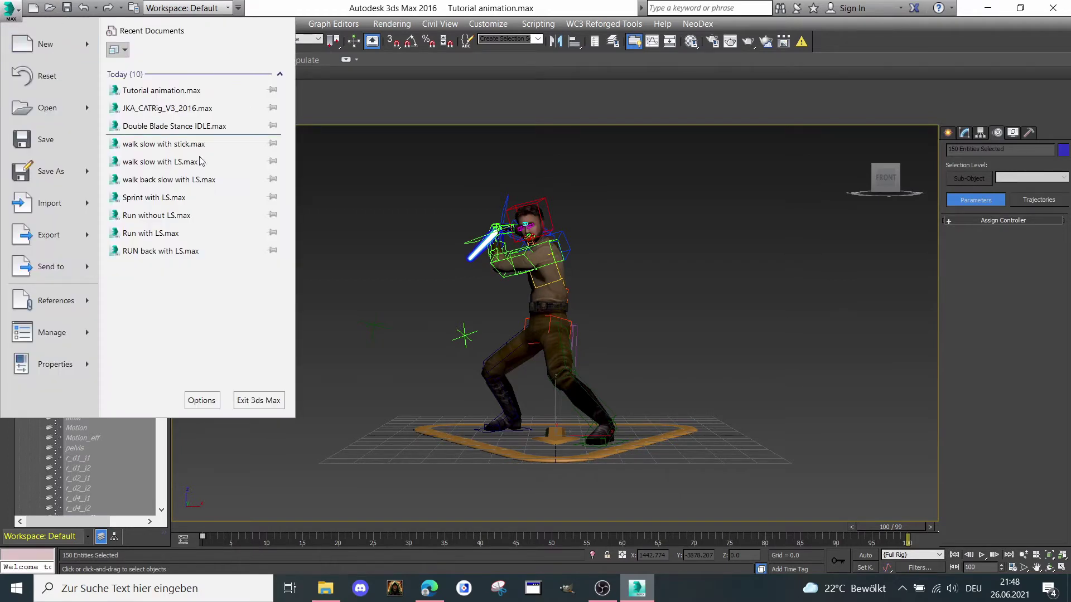
pyautogui.moveTo(93, 238)
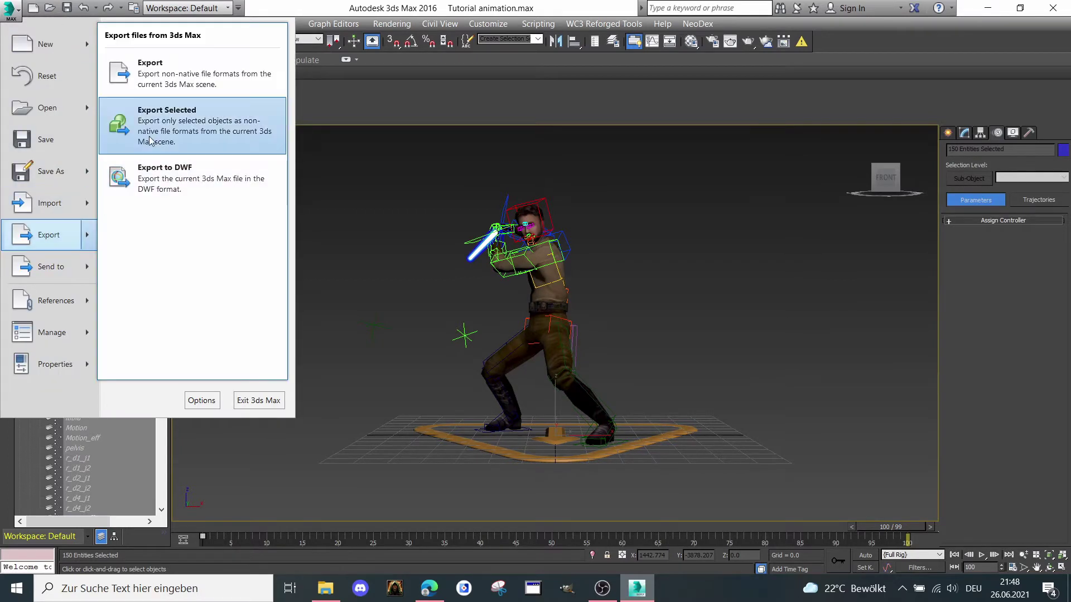
pyautogui.click(167, 117)
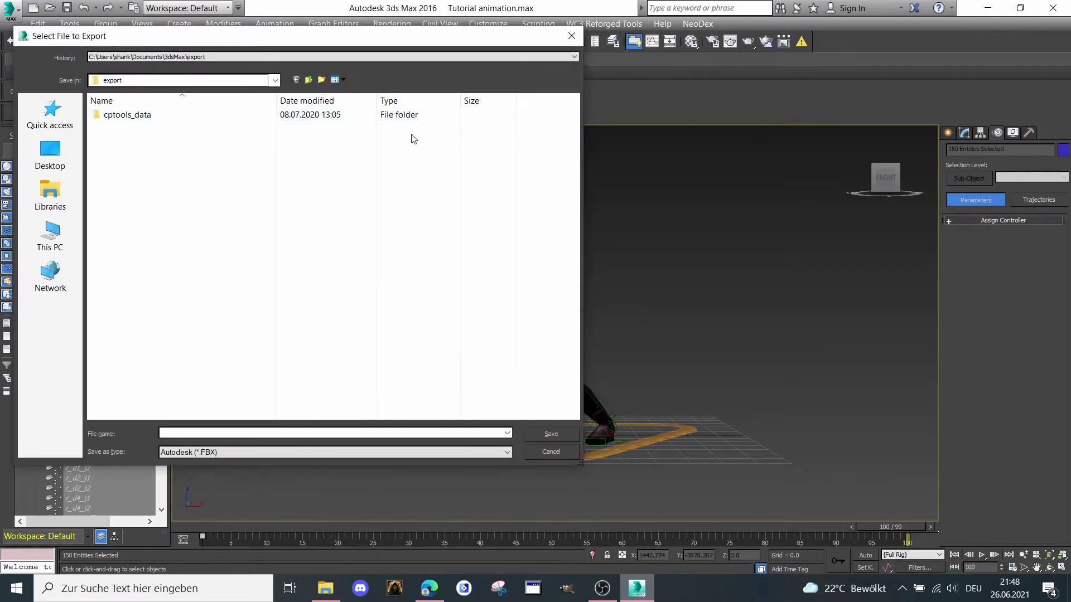
pyautogui.click(254, 452)
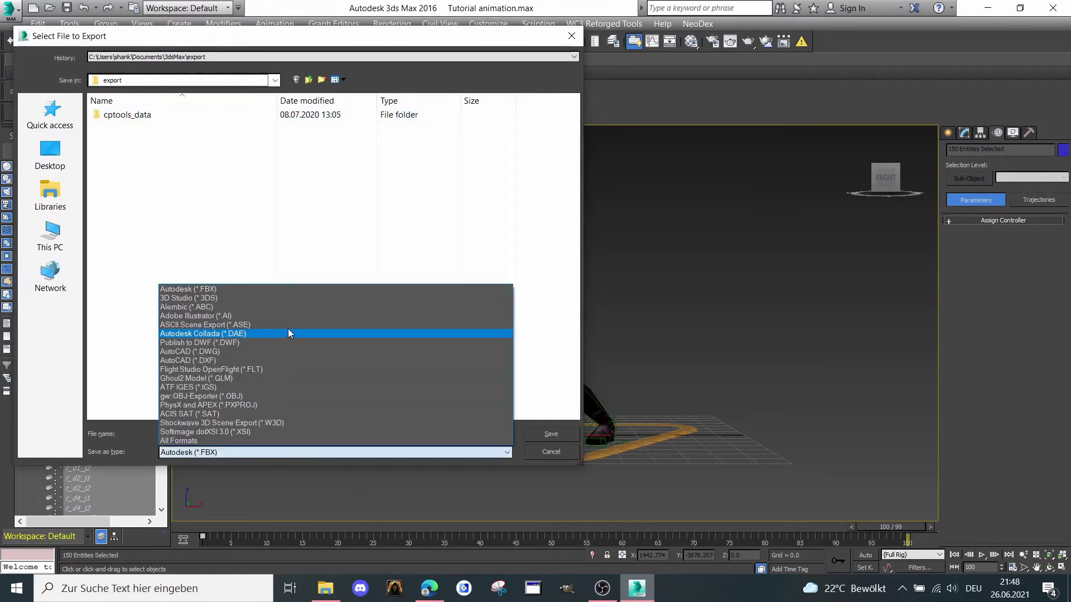
pyautogui.click(253, 432)
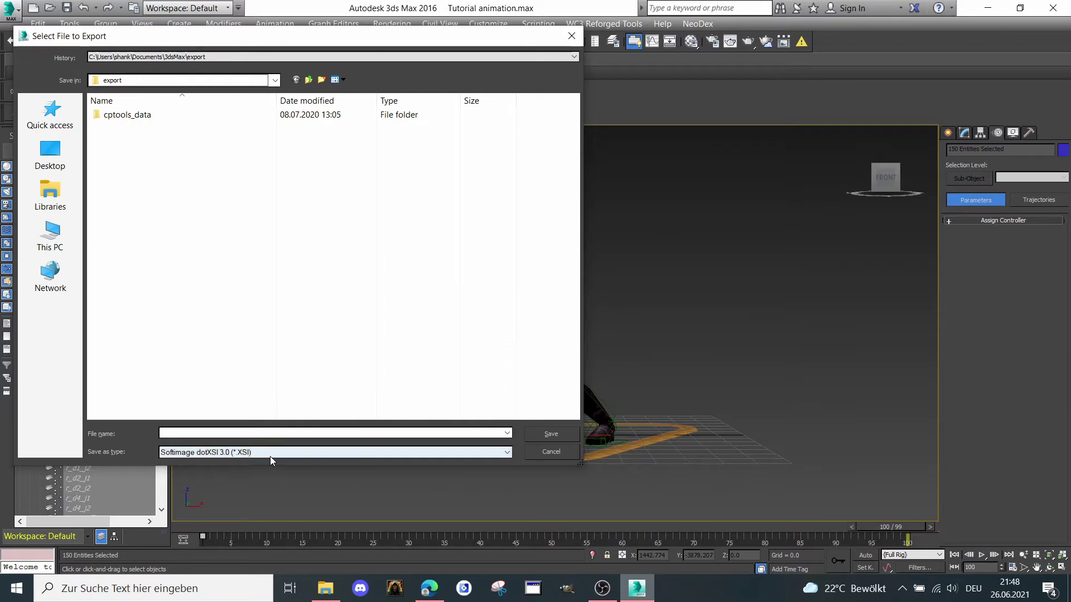
# - Target the _0Maxanim\source folder and enter the file name BOTH_STANCE_TUTORIAL
pyautogui.click(51, 114)
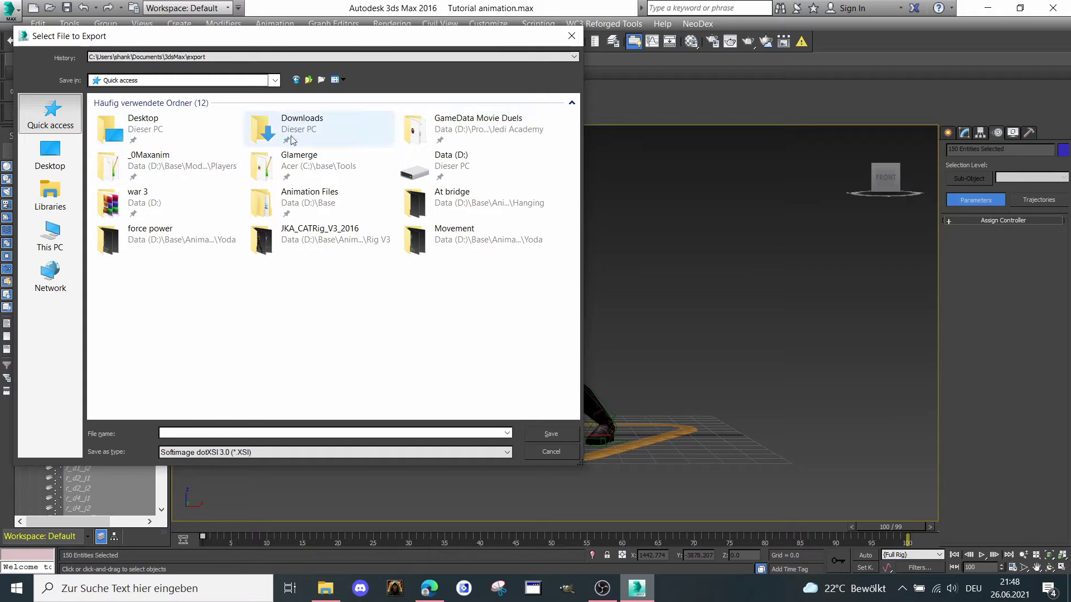
pyautogui.doubleClick(207, 175)
pyautogui.scroll(-4, 207, 175)
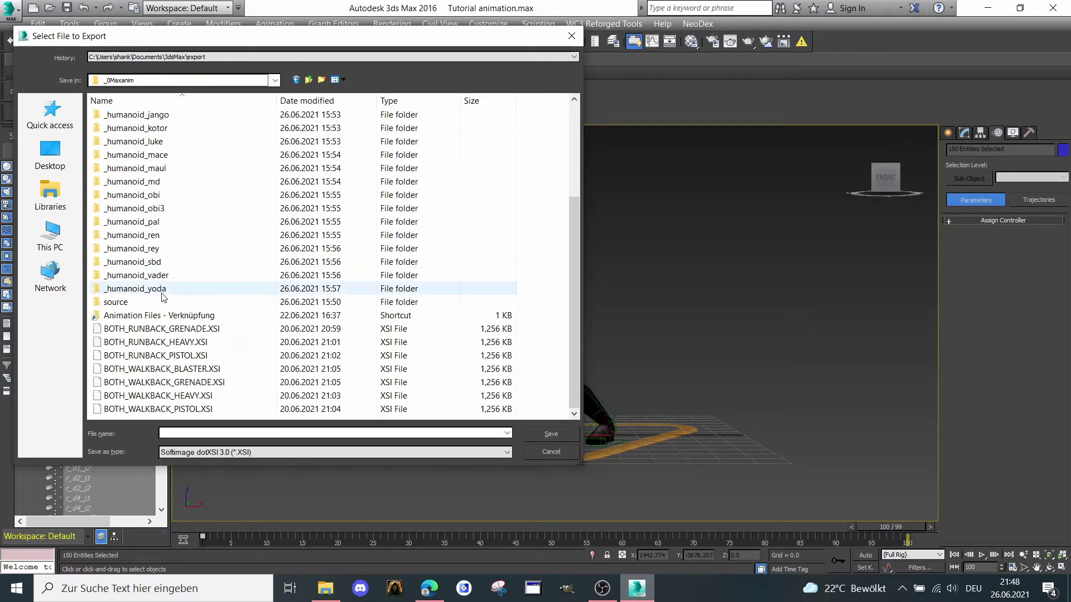
pyautogui.doubleClick(170, 301)
pyautogui.scroll(-20, 177, 207)
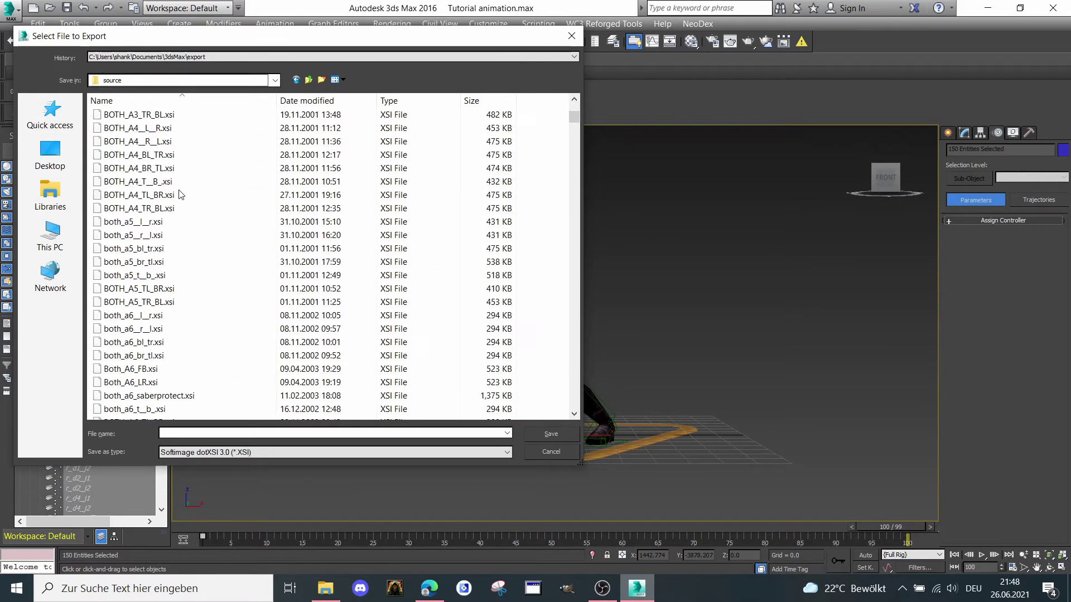
pyautogui.scroll(-20, 180, 195)
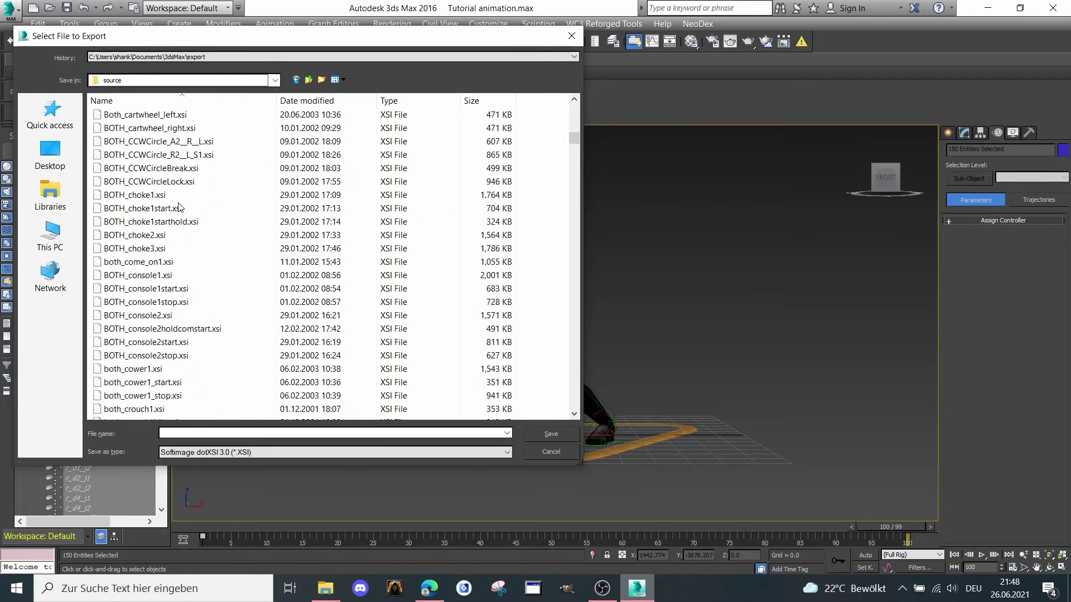
pyautogui.scroll(-20, 179, 206)
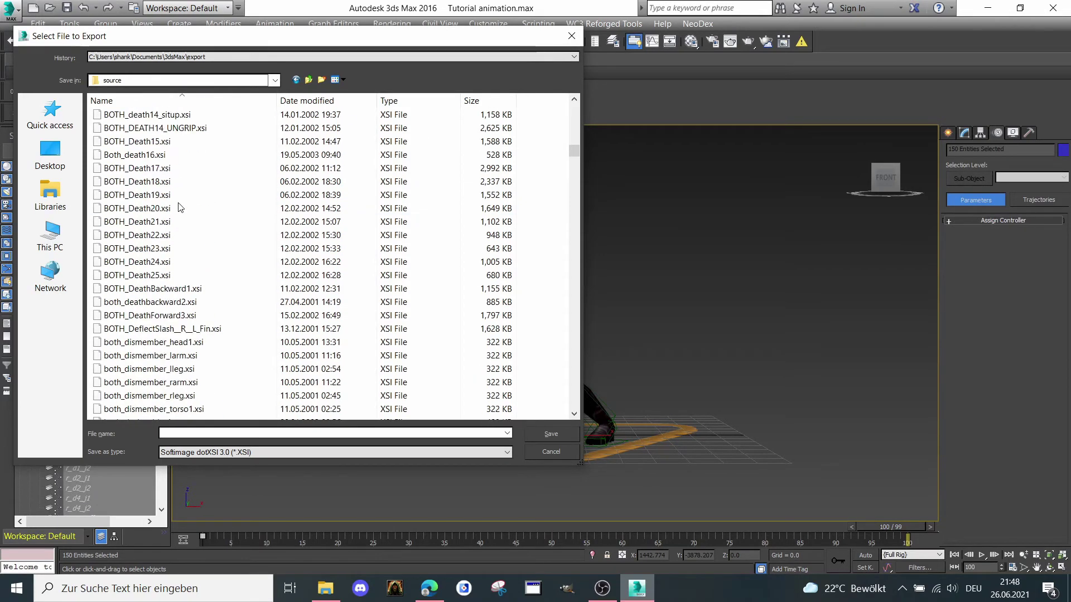
pyautogui.scroll(-20, 179, 208)
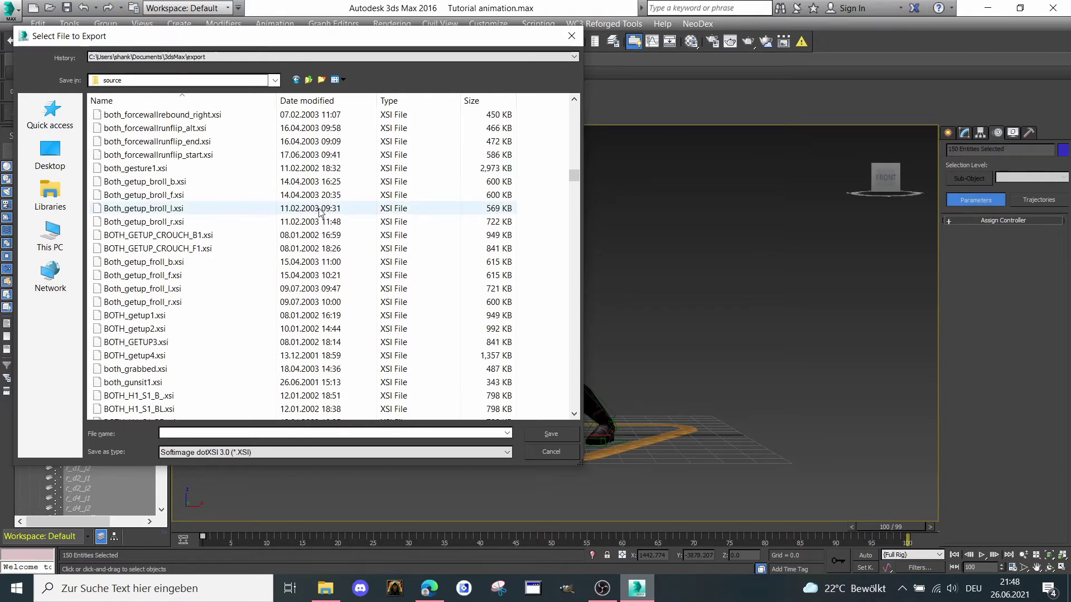
pyautogui.press('Home')
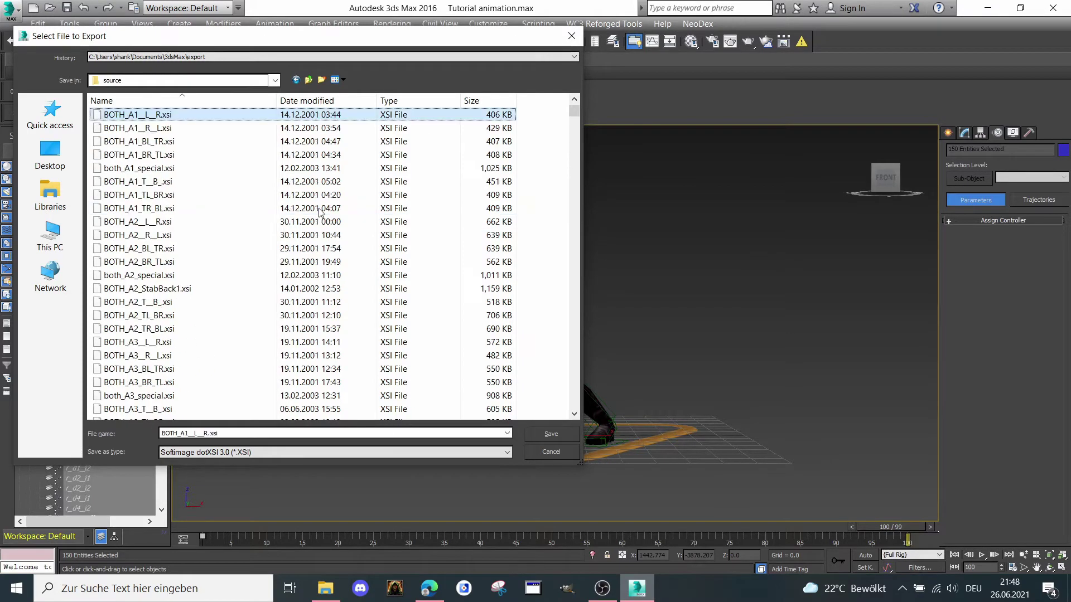
pyautogui.click(238, 433)
pyautogui.write('Bo')
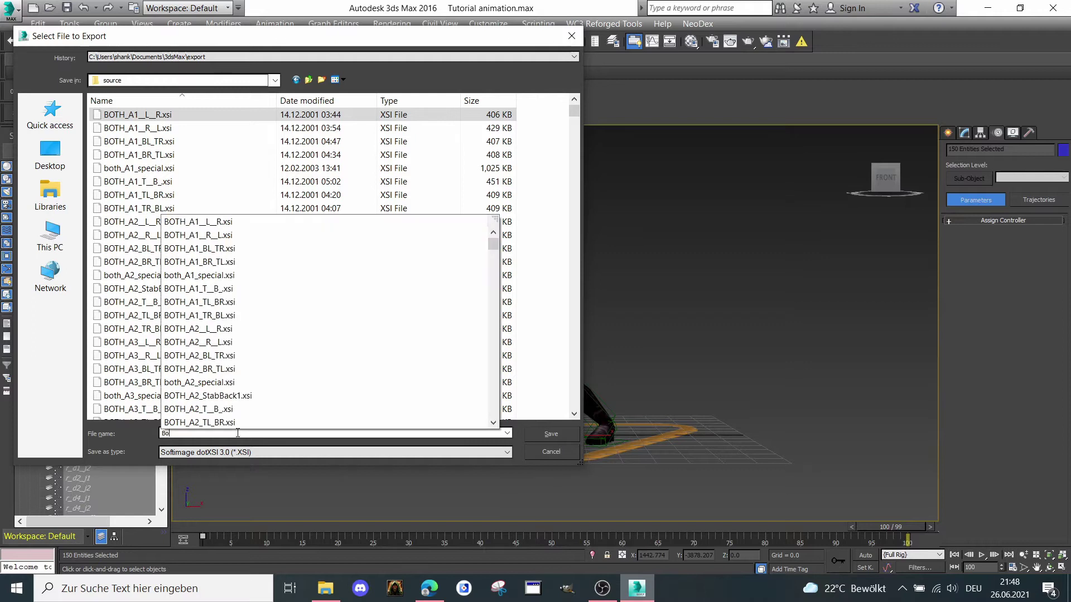
pyautogui.write('OTH_STANCE_TUTORIAL')
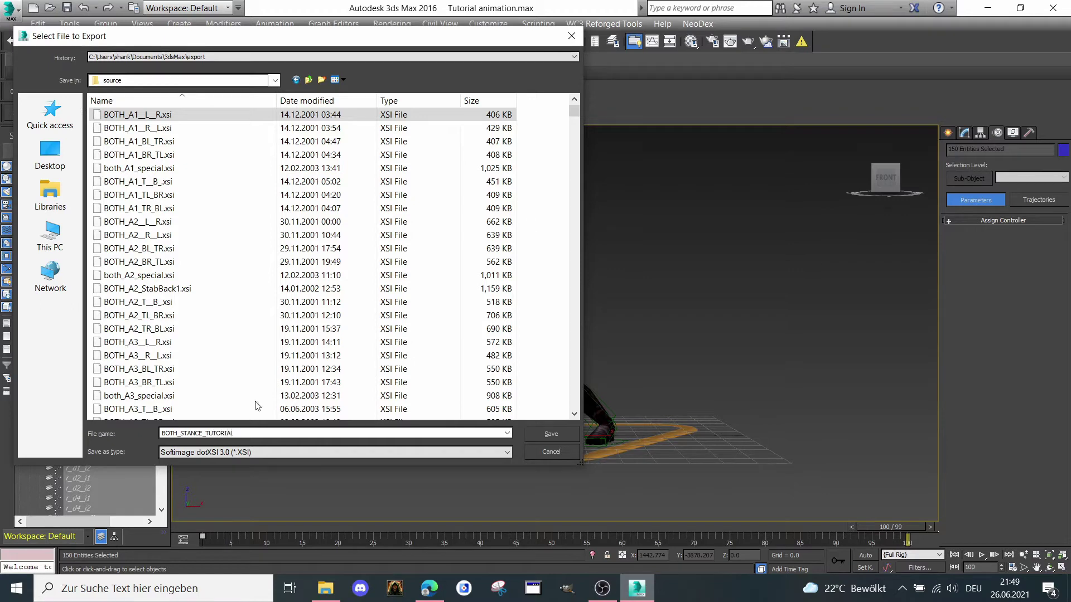
# - Save the dotXSI export with default options, adding one file to the source folder
pyautogui.click(550, 433)
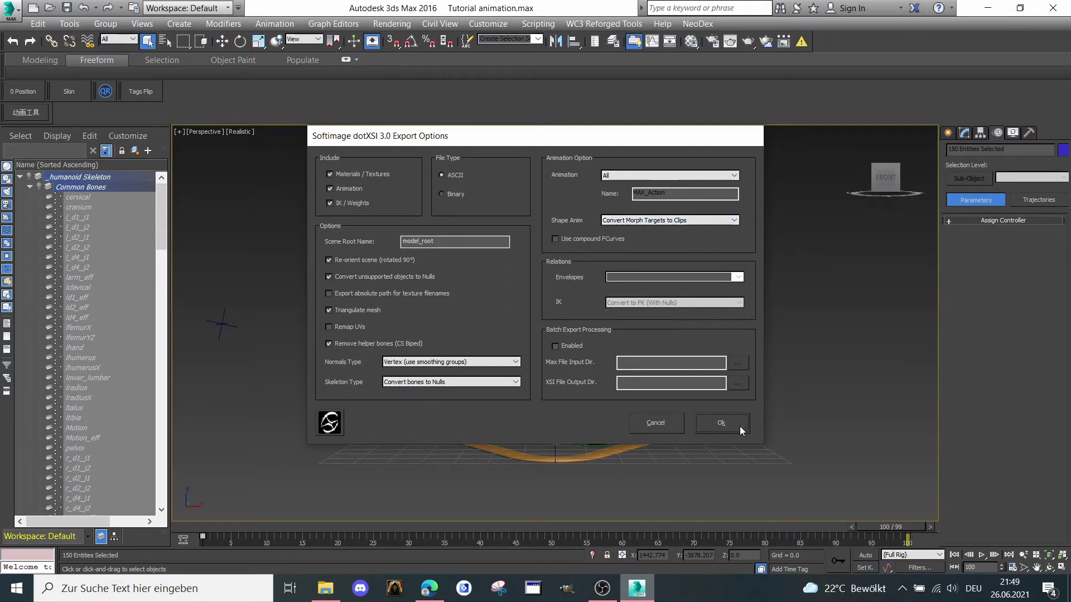
pyautogui.click(720, 423)
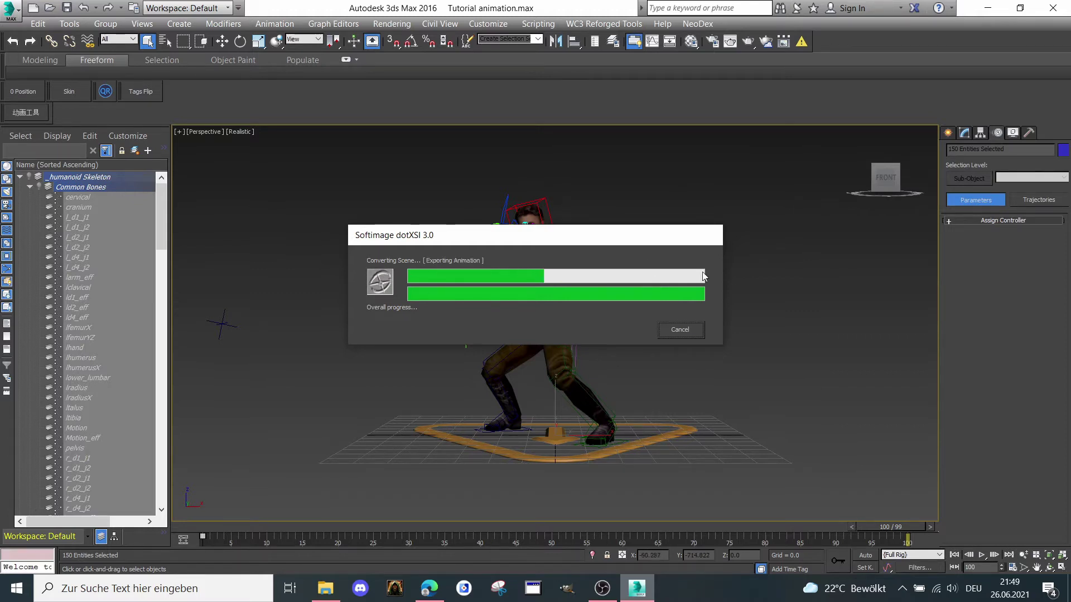
pyautogui.click(326, 588)
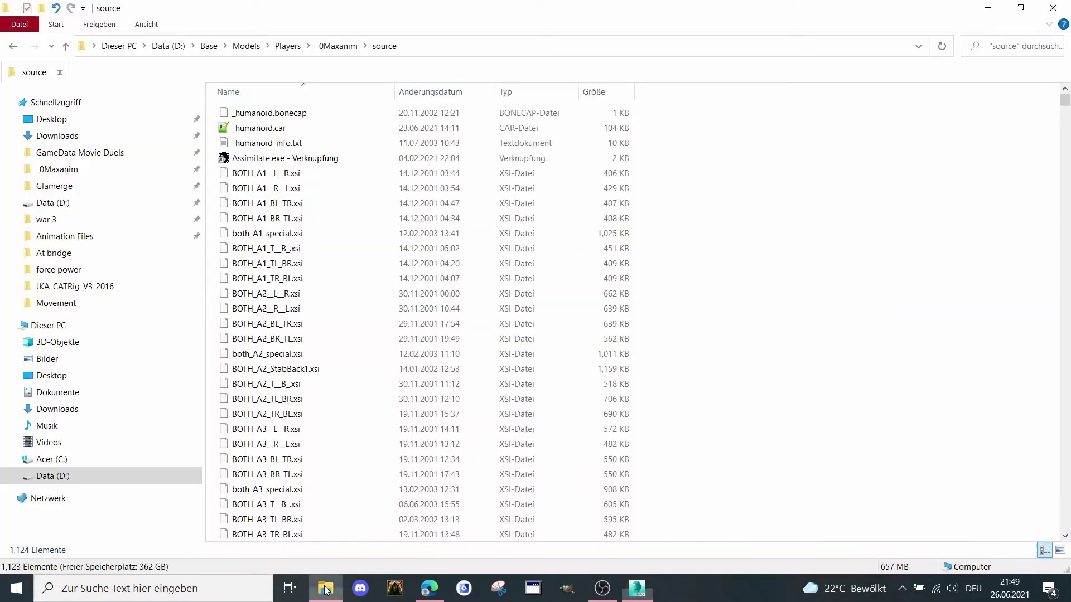
# - Close the JKHub tutorial browser and return to the source folder window
pyautogui.click(326, 588)
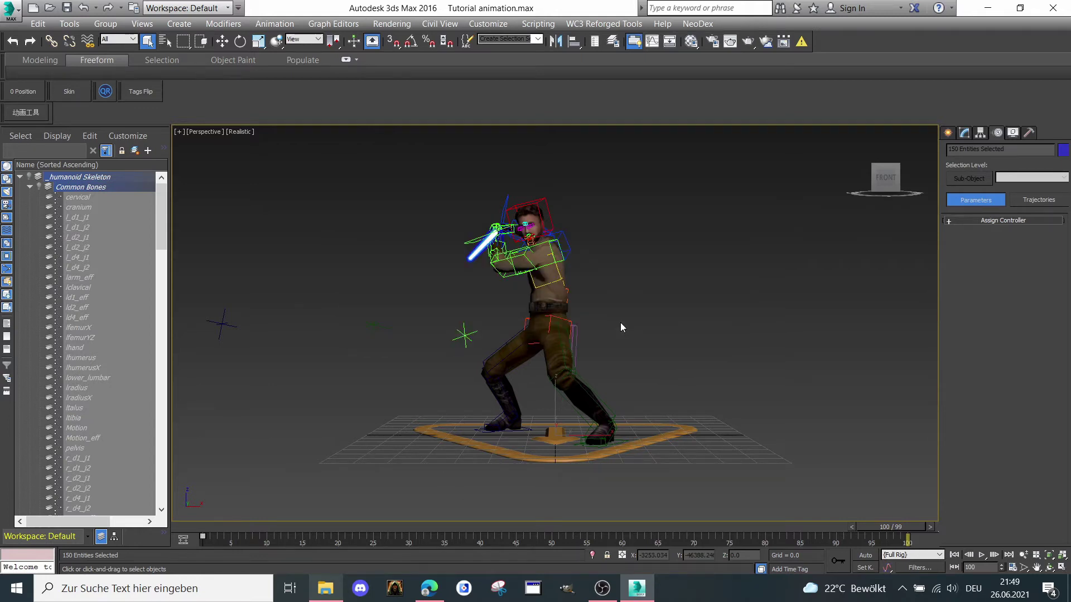
pyautogui.click(430, 589)
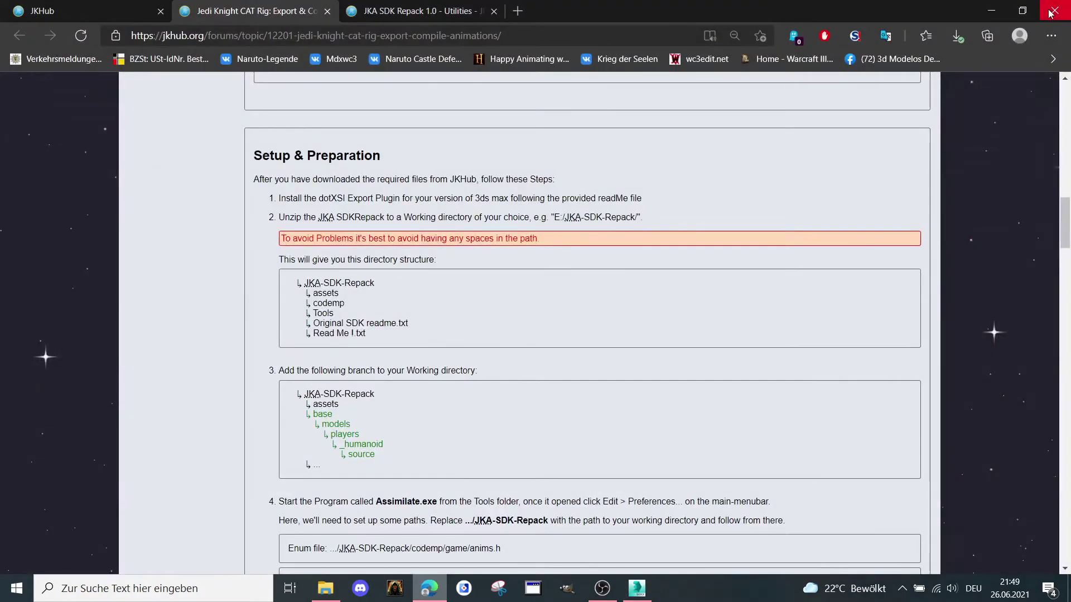
pyautogui.click(1050, 12)
pyautogui.click(325, 588)
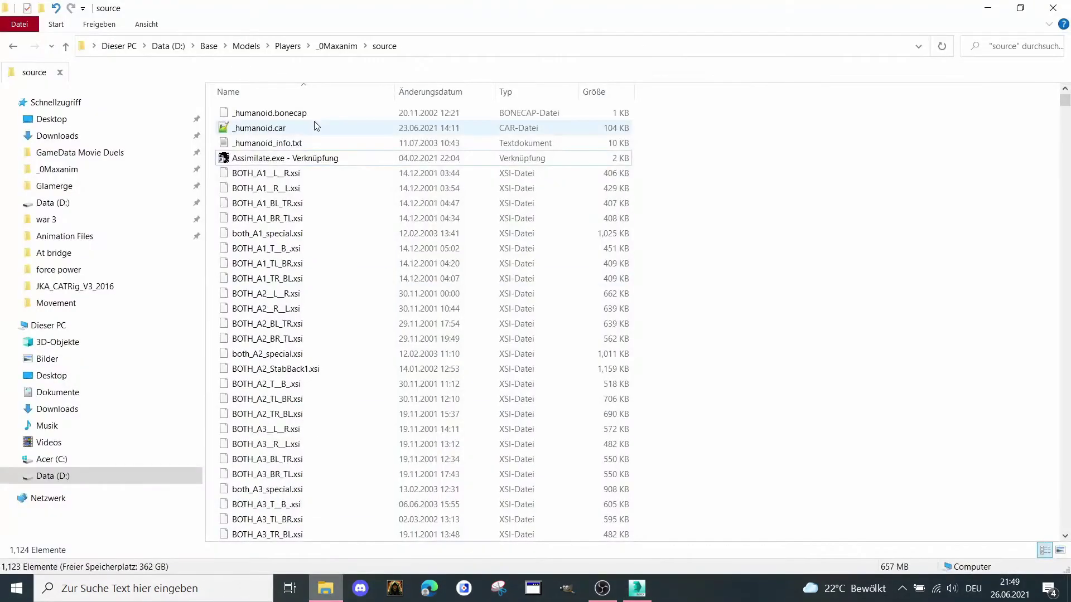
# - Open _humanoid.car from the source folder in Notepad++
pyautogui.scroll(-4, 302, 177)
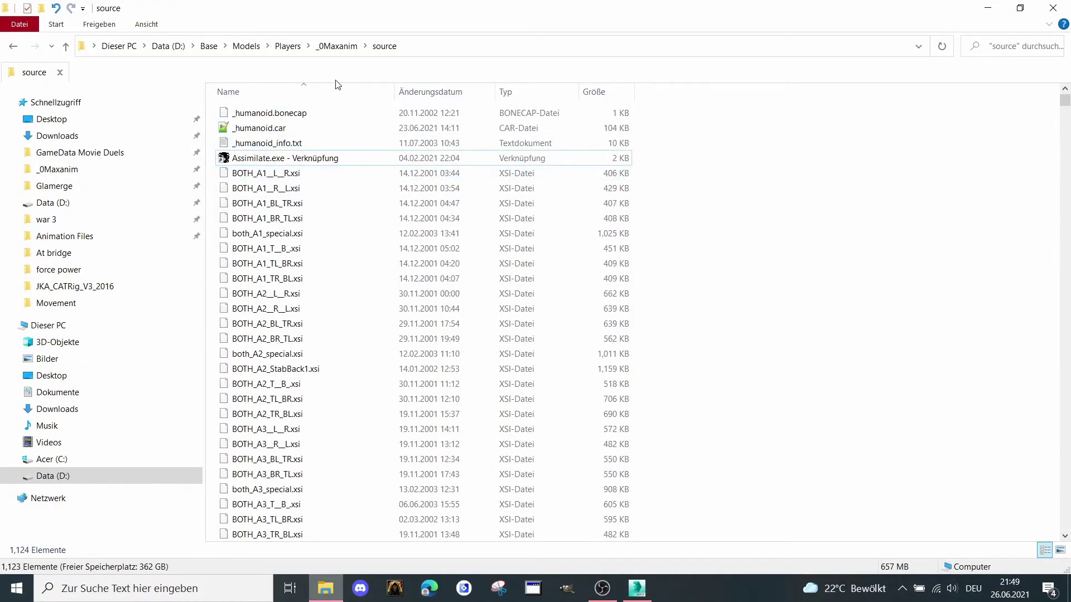
pyautogui.scroll(-8, 352, 215)
pyautogui.scroll(8, 489, 222)
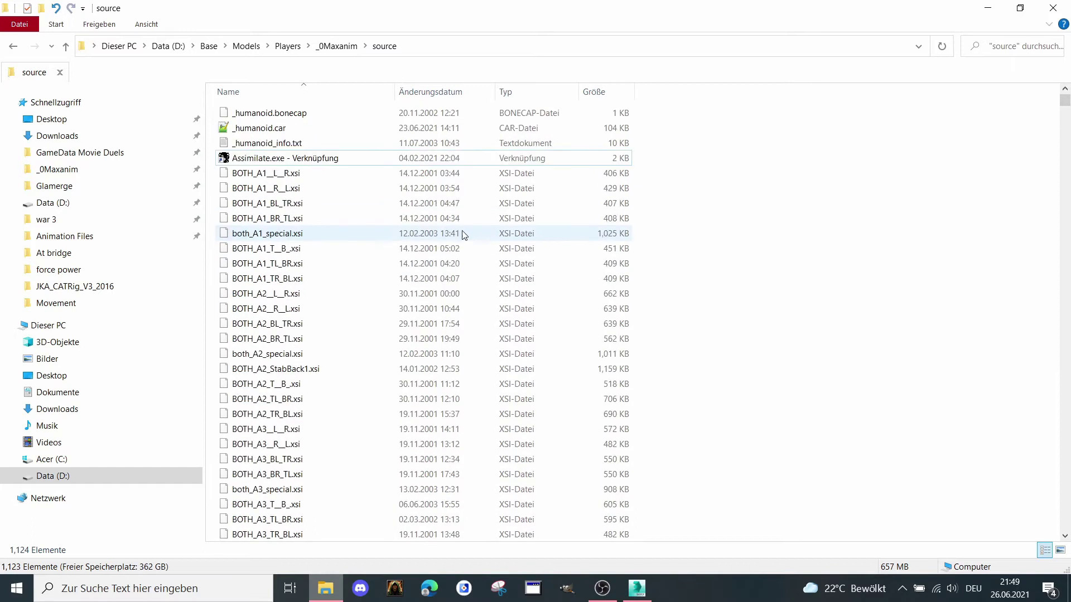
pyautogui.moveTo(1066, 101); pyautogui.dragTo(1006, 96)
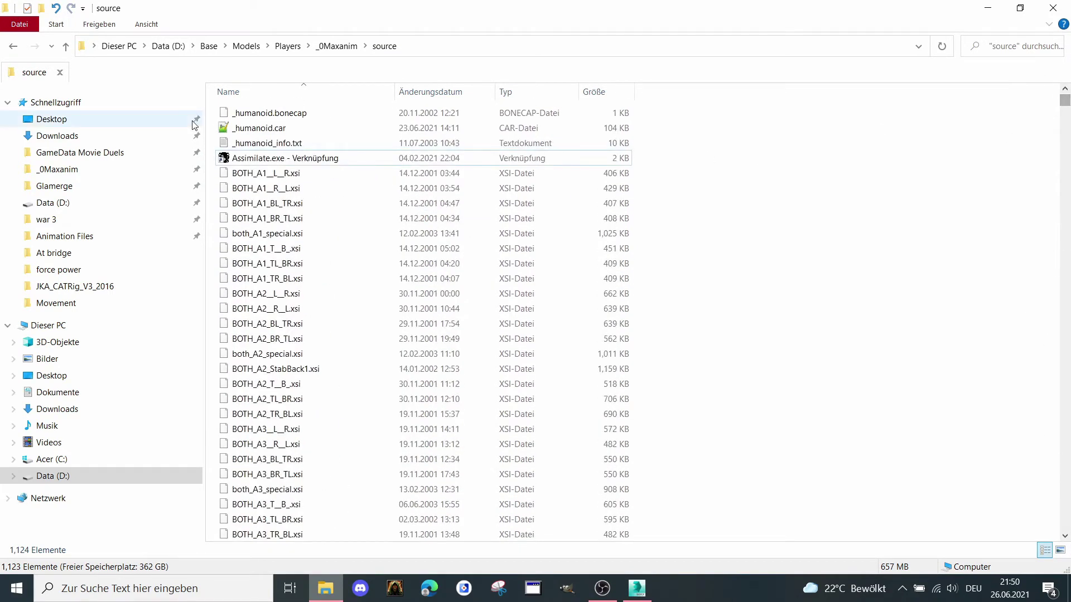
pyautogui.click(234, 130)
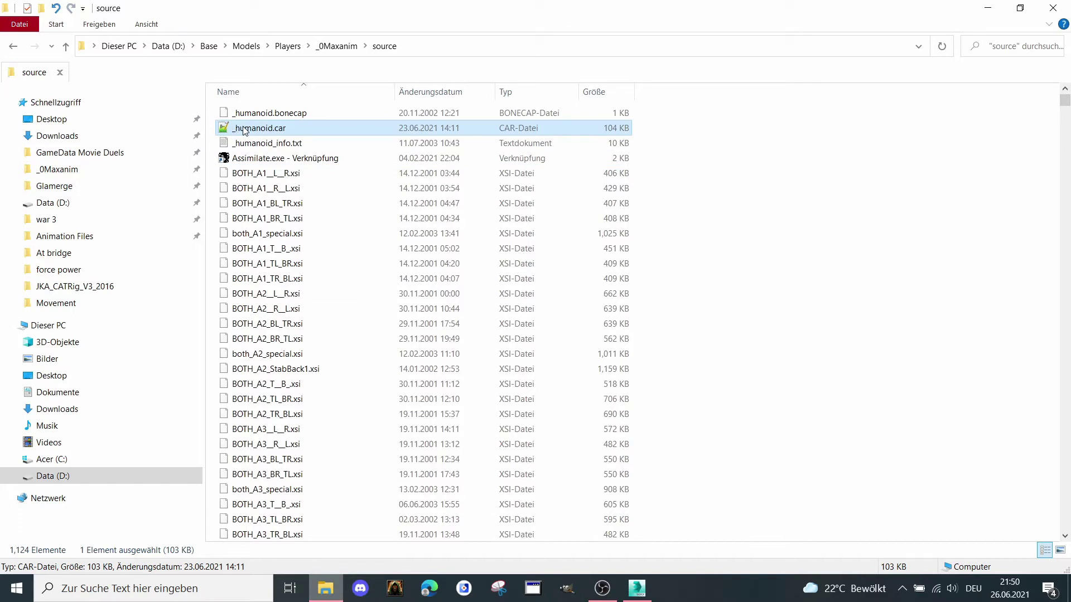
pyautogui.rightClick(259, 132)
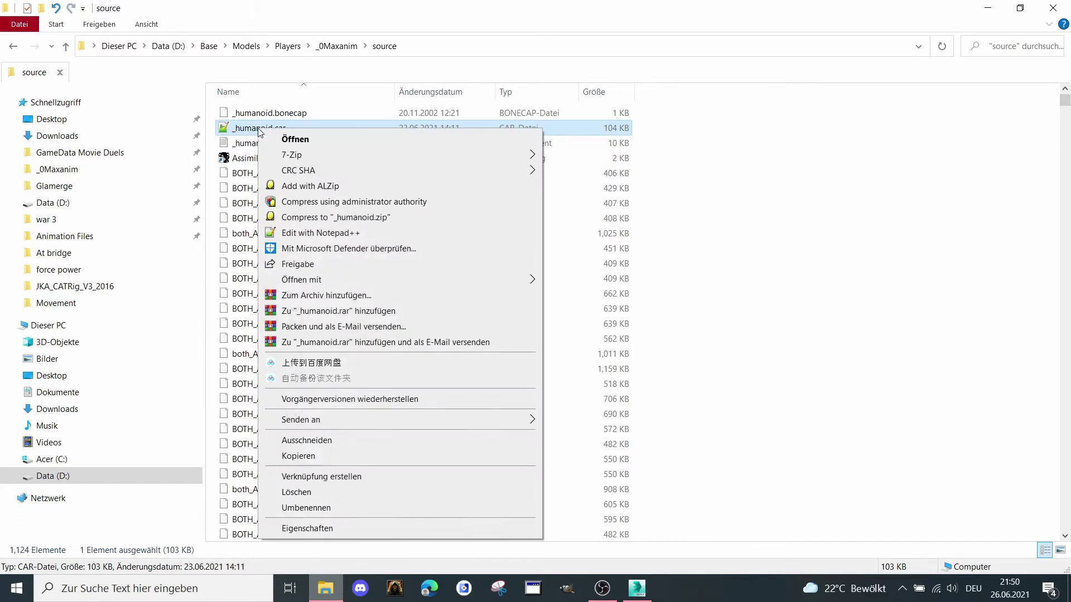
pyautogui.click(252, 131)
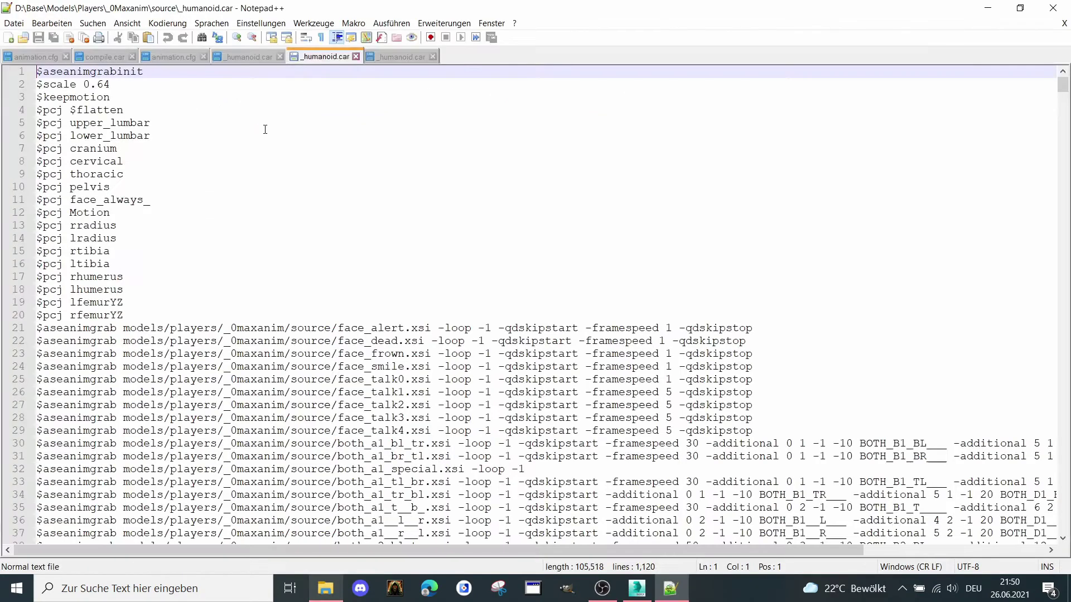
# - Add line 1117 '$aseanimgrab models/players/_0maxanim/source/' after legs_turn180, then minimize Notepad++
pyautogui.moveTo(1062, 89); pyautogui.dragTo(1063, 527)
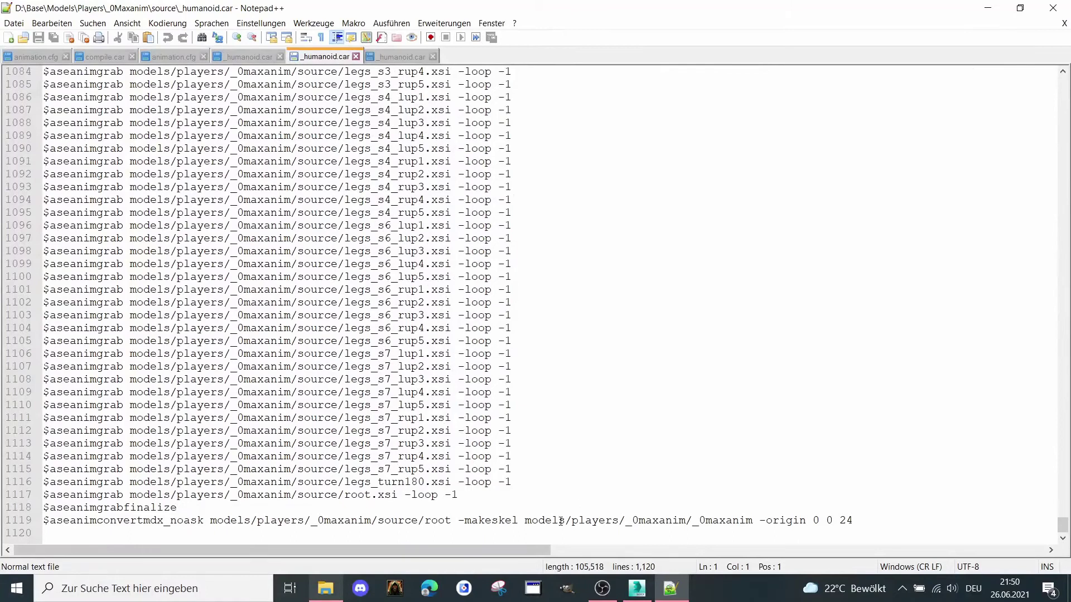
pyautogui.click(514, 505)
pyautogui.click(457, 492)
pyautogui.moveTo(465, 494); pyautogui.dragTo(10, 499)
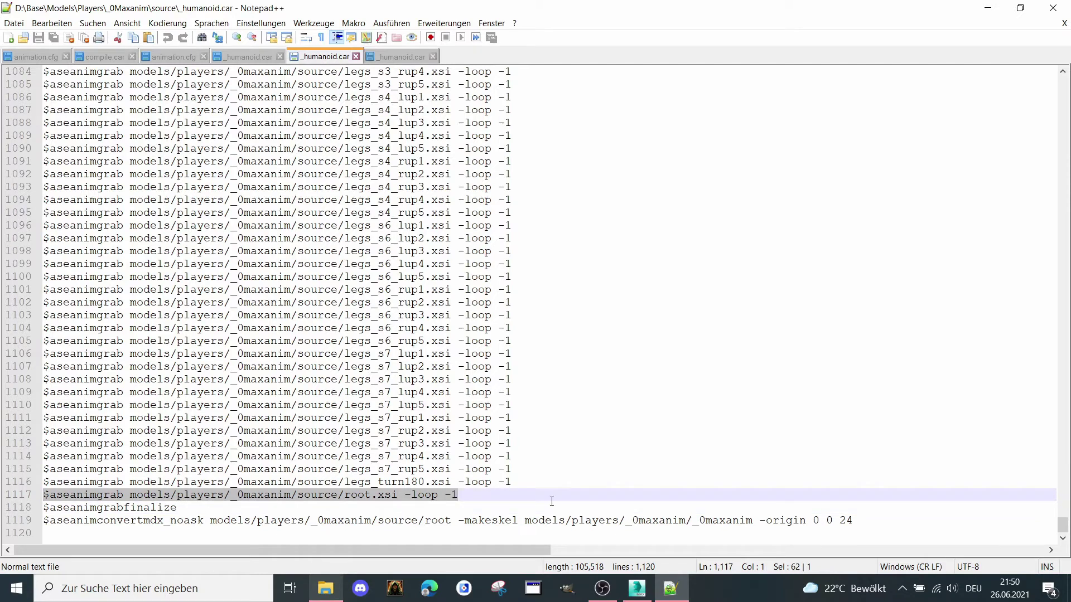
pyautogui.click(517, 479)
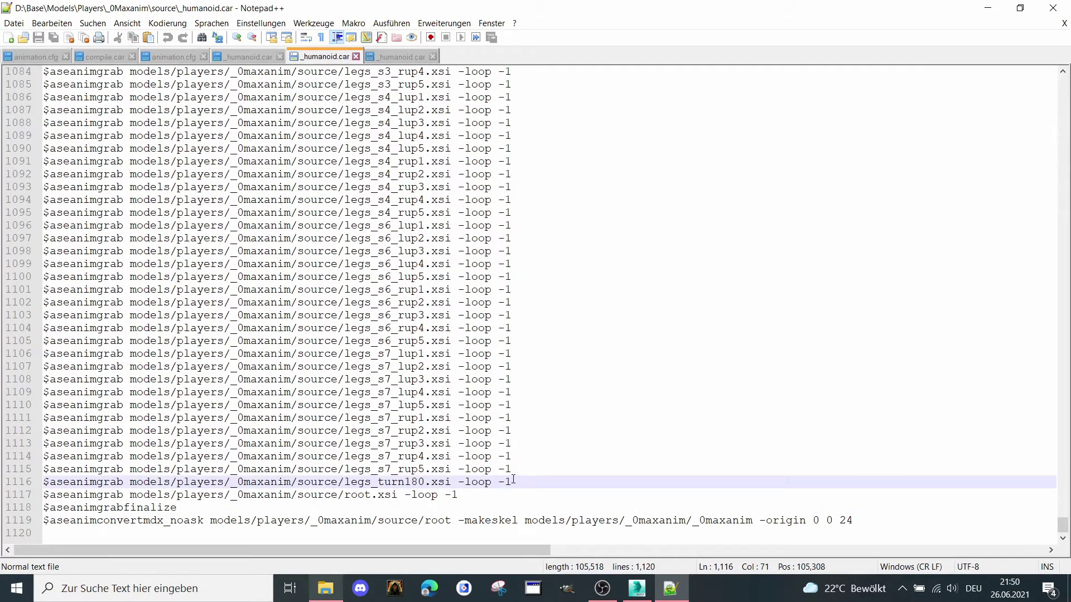
pyautogui.press('Return')
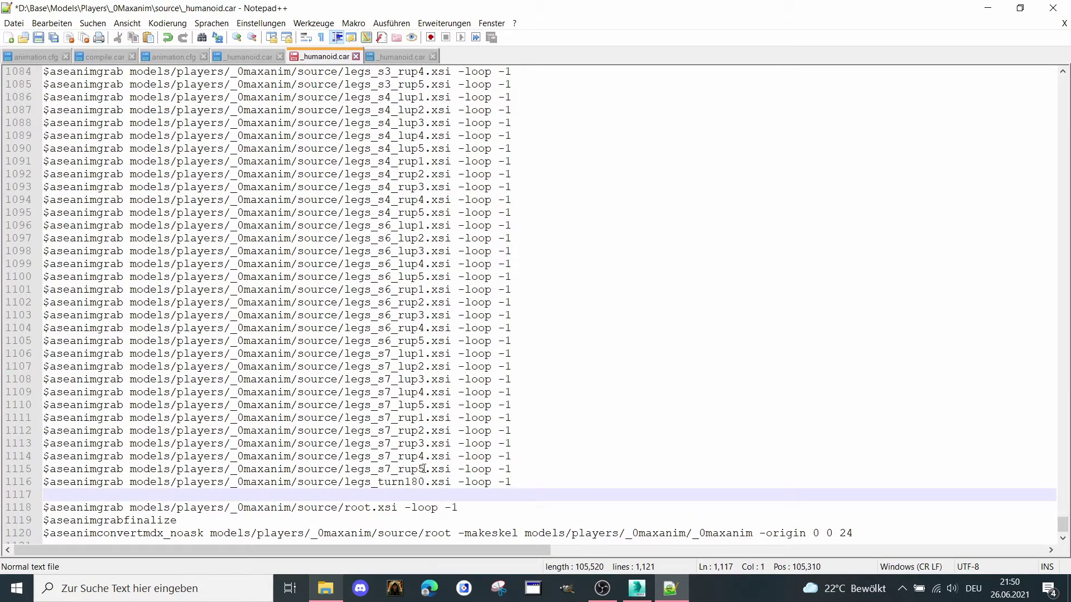
pyautogui.moveTo(346, 483); pyautogui.dragTo(38, 484)
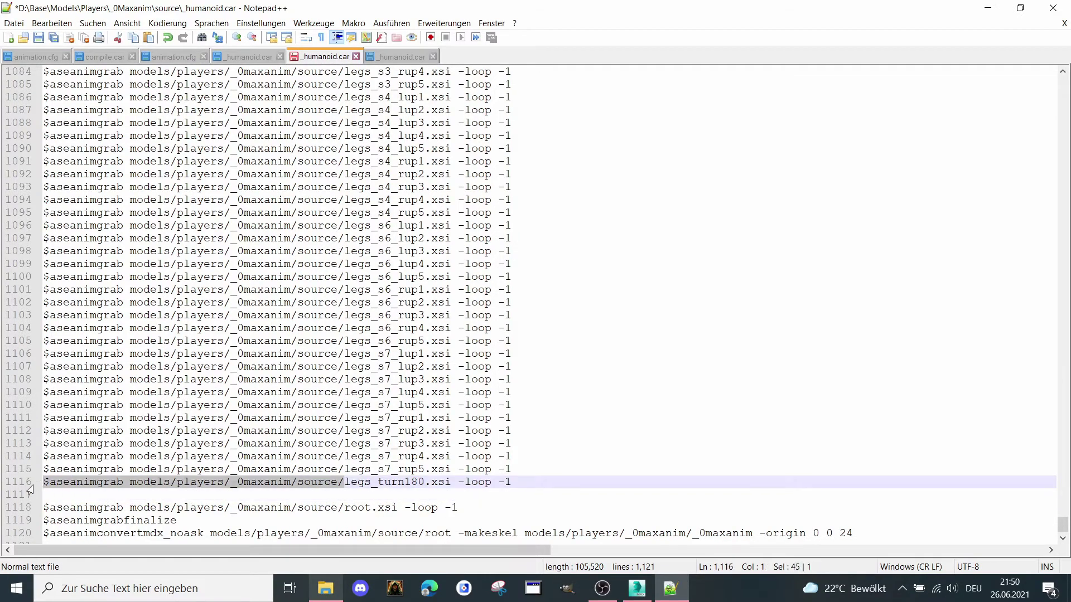
pyautogui.hotkey('ctrl', 'c')
pyautogui.click(54, 495)
pyautogui.hotkey('ctrl', 'v')
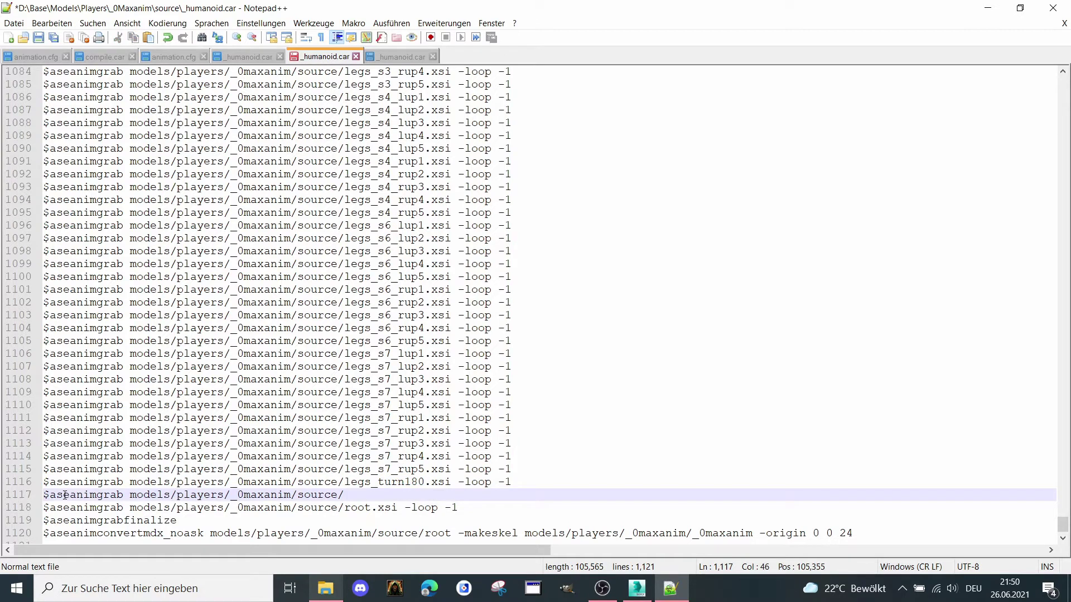
pyautogui.click(988, 7)
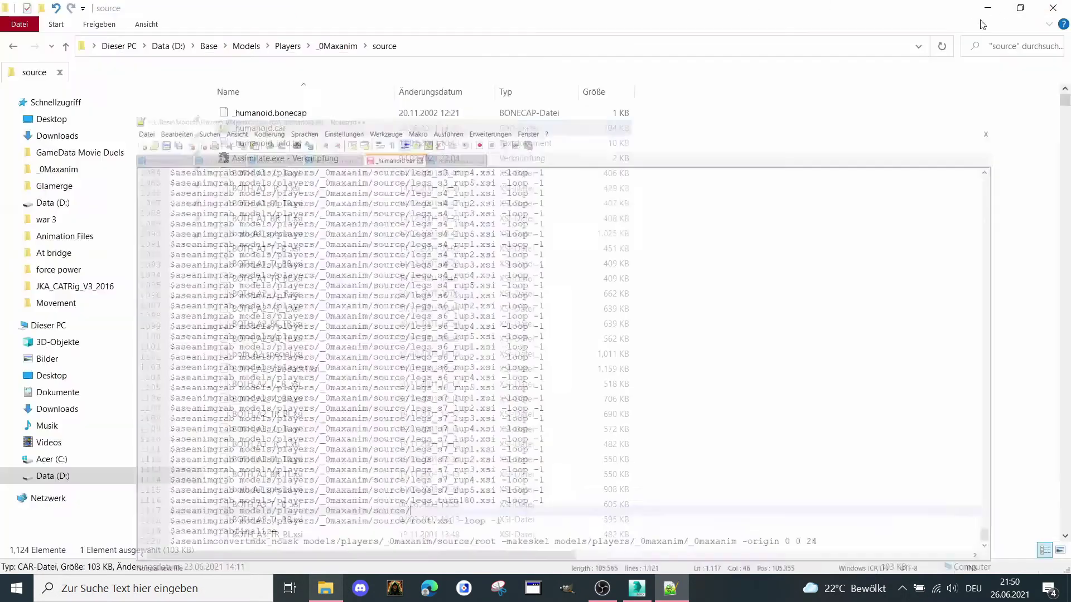
# - Search the source folder for both_stance_tutorial
pyautogui.click(402, 234)
pyautogui.scroll(-4, 400, 236)
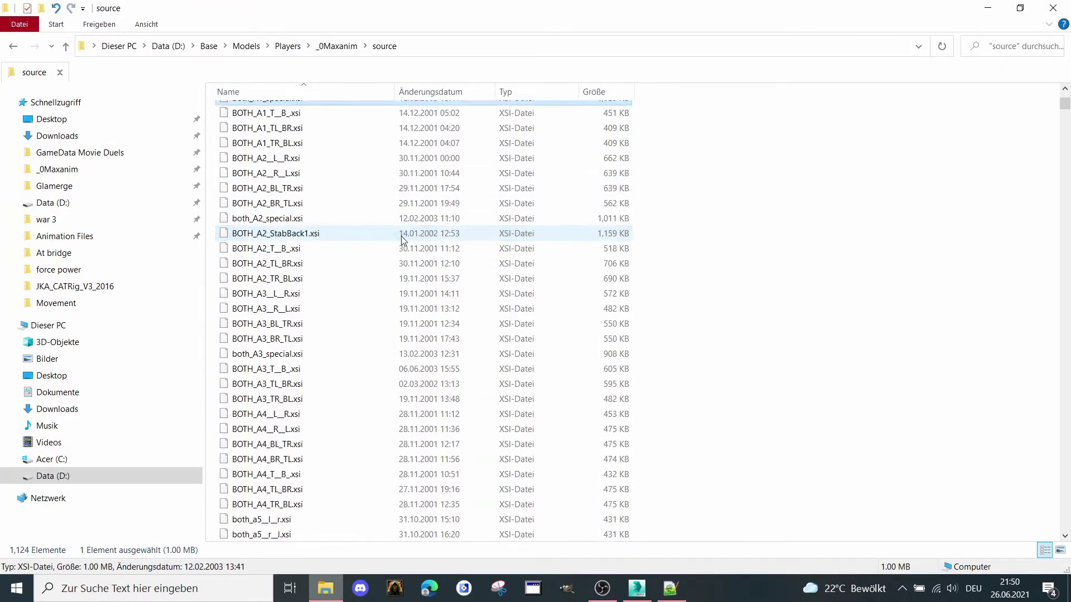
pyautogui.scroll(1, 357, 251)
pyautogui.scroll(-20, 384, 301)
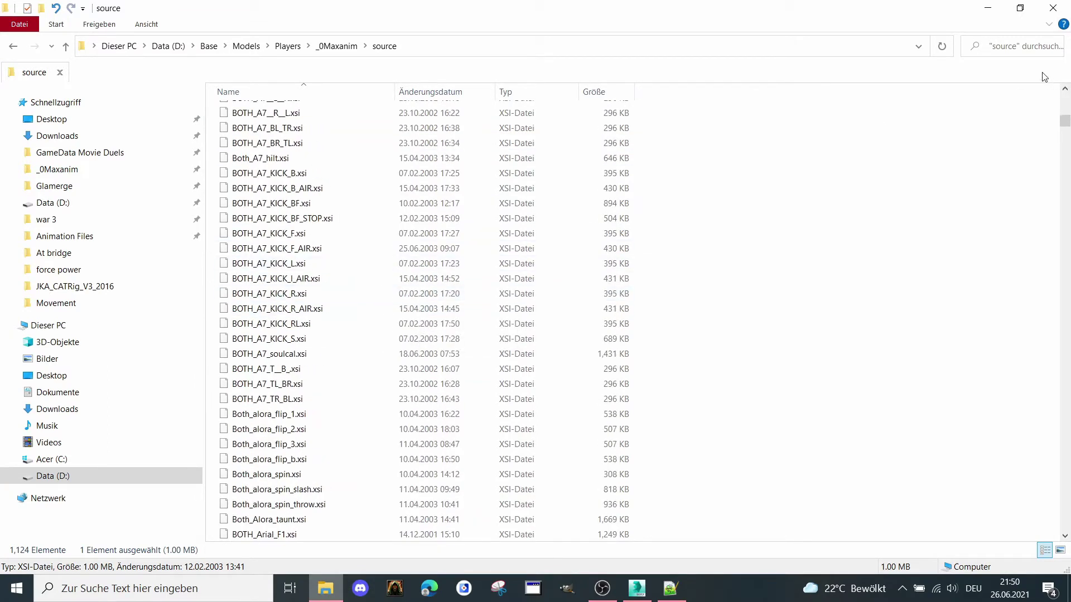
pyautogui.click(1027, 48)
pyautogui.write('both')
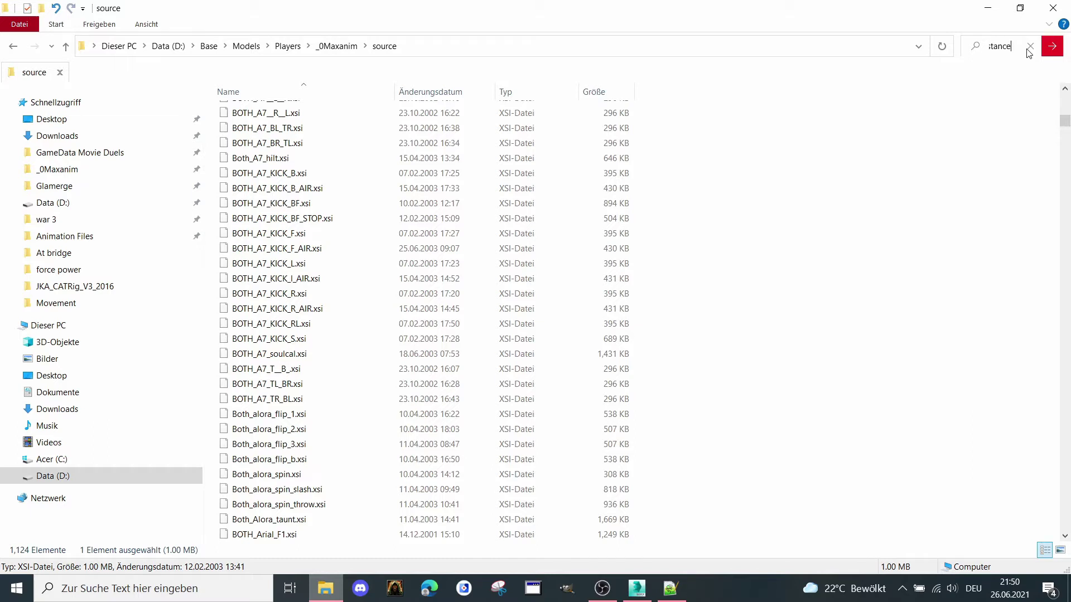
pyautogui.write('_stance_tutorial')
pyautogui.press('Return')
# - Put BOTH_STANCE_TUTORIAL.XSI into rename mode so its file name can be copied
pyautogui.click(352, 96)
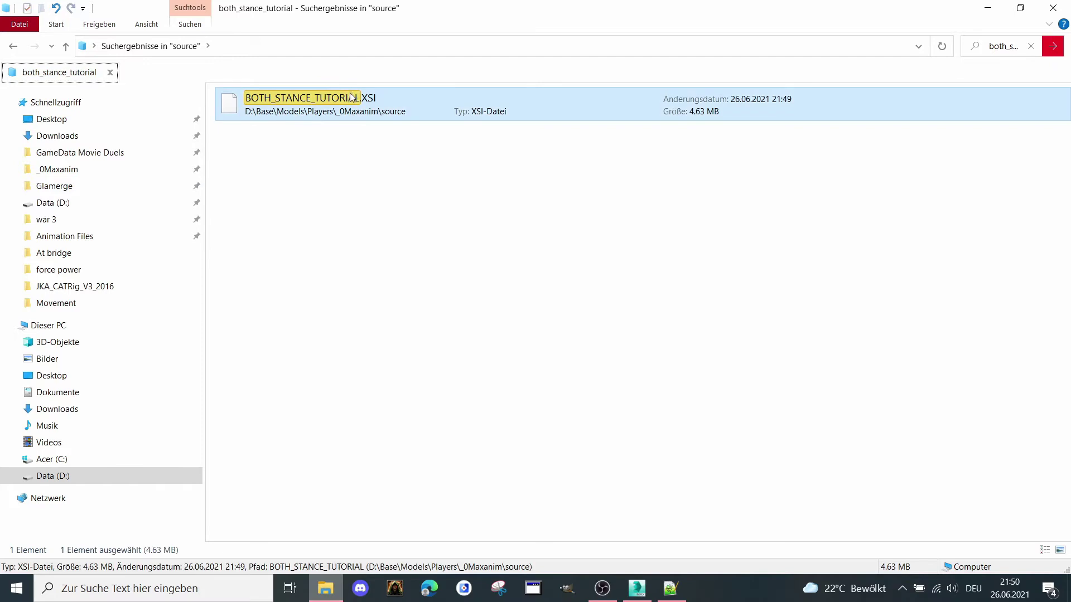
pyautogui.rightClick(336, 106)
pyautogui.click(414, 467)
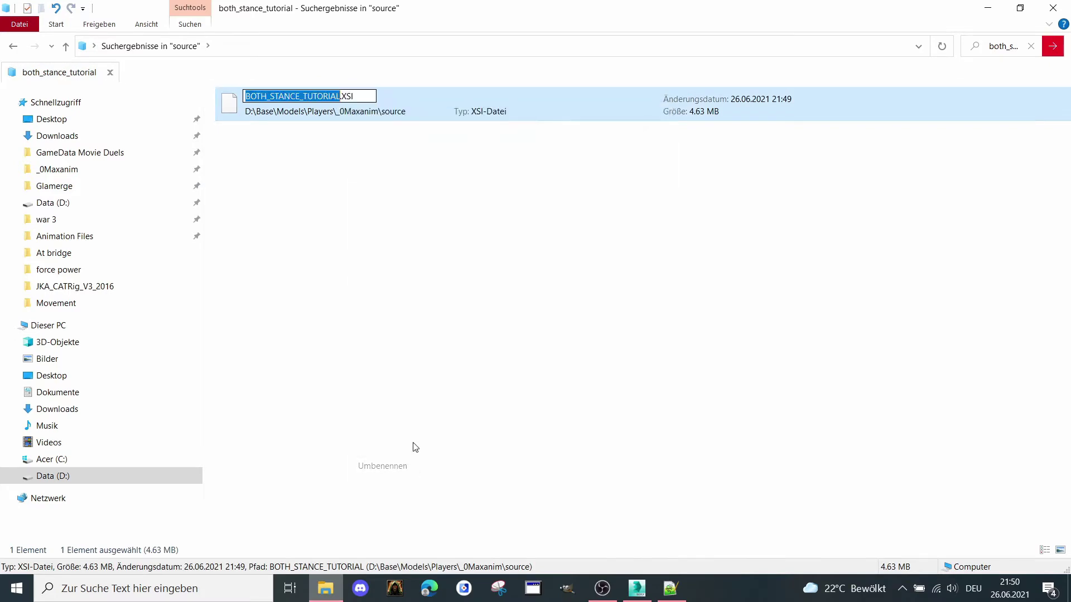
pyautogui.click(670, 588)
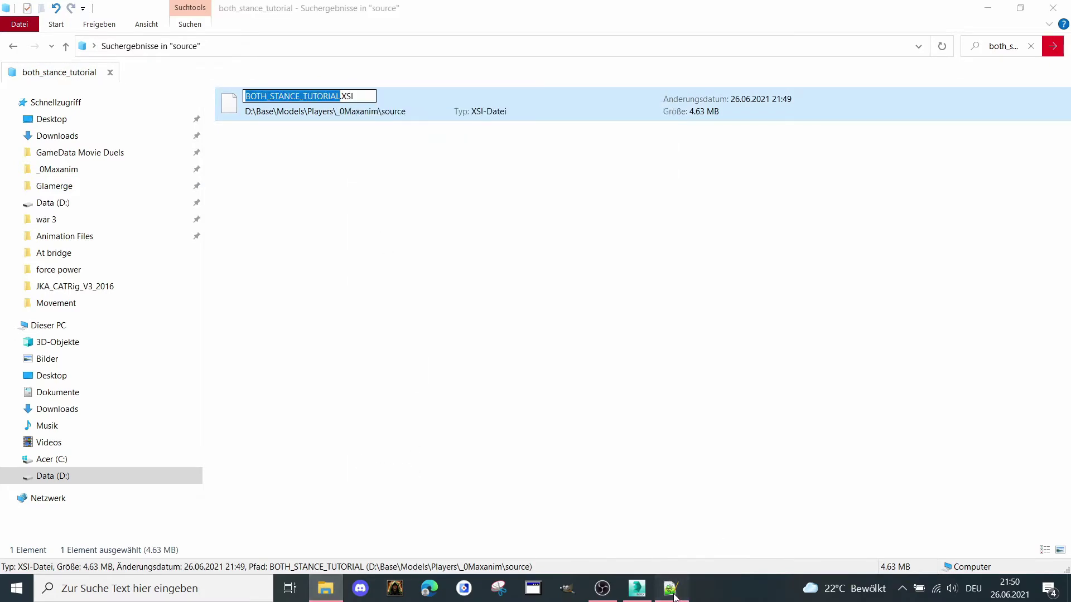
# - Make line 1117 grab source/BOTH_STANCE_TUTORIAL.xsi -loop -1, then save and close _humanoid.car
pyautogui.hotkey('ctrl', 'v')
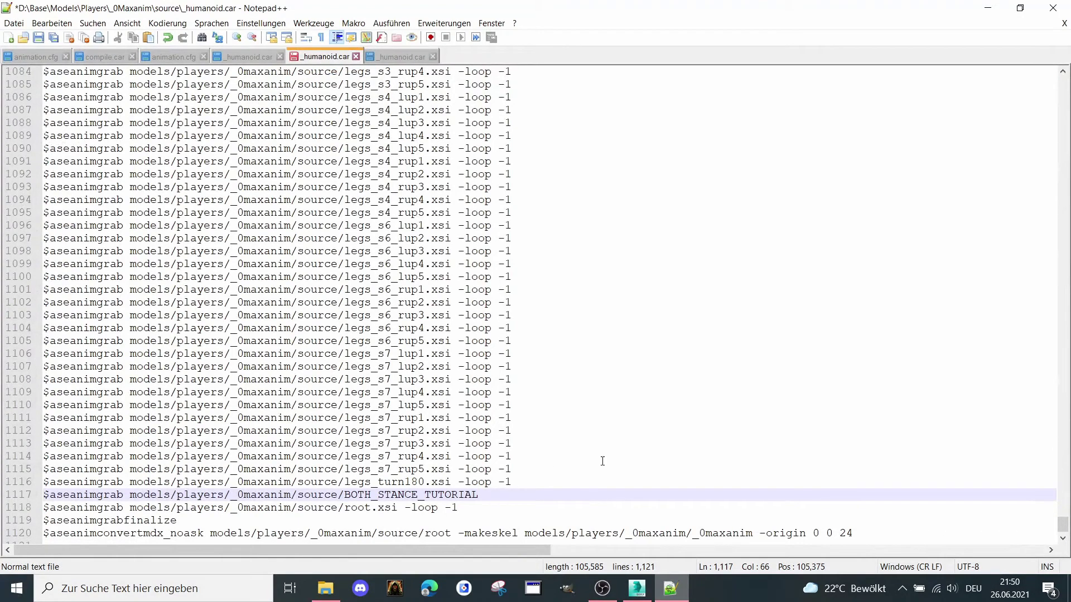
pyautogui.moveTo(522, 488); pyautogui.dragTo(468, 484)
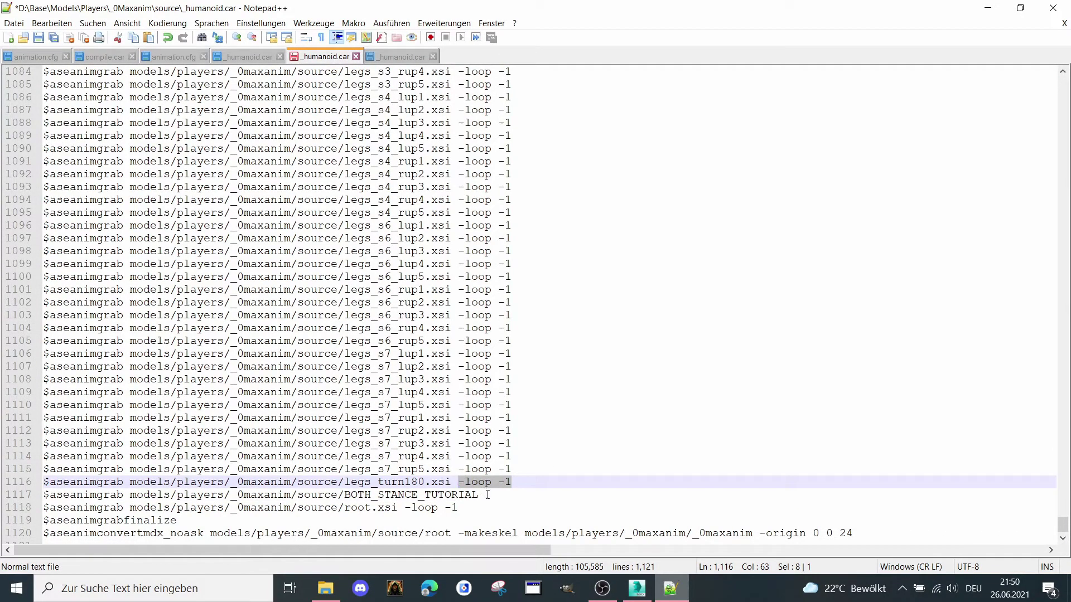
pyautogui.click(488, 495)
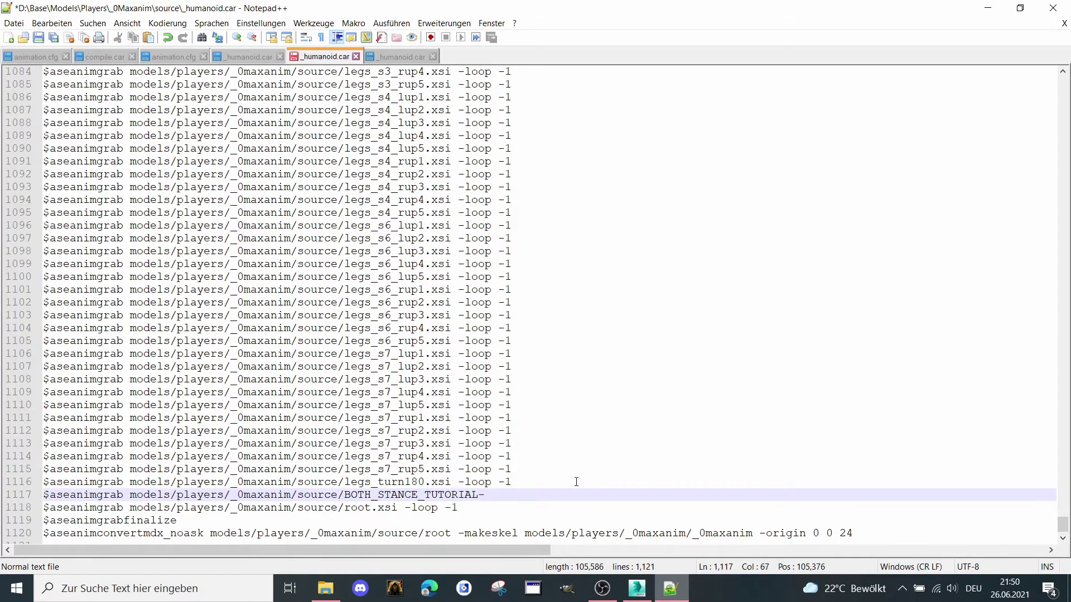
pyautogui.write('.x')
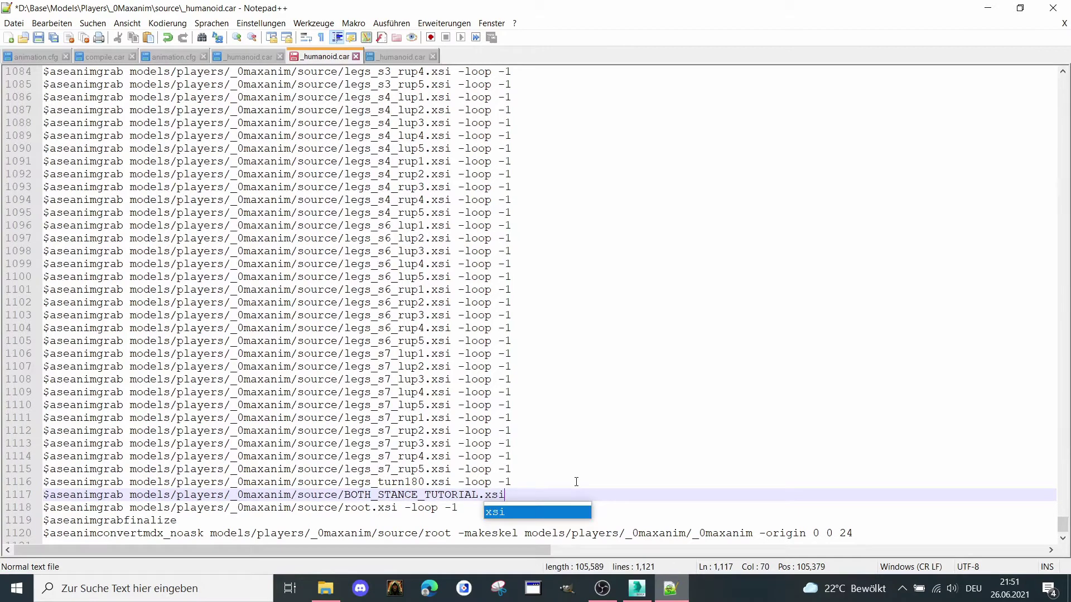
pyautogui.write('si')
pyautogui.press('Right')
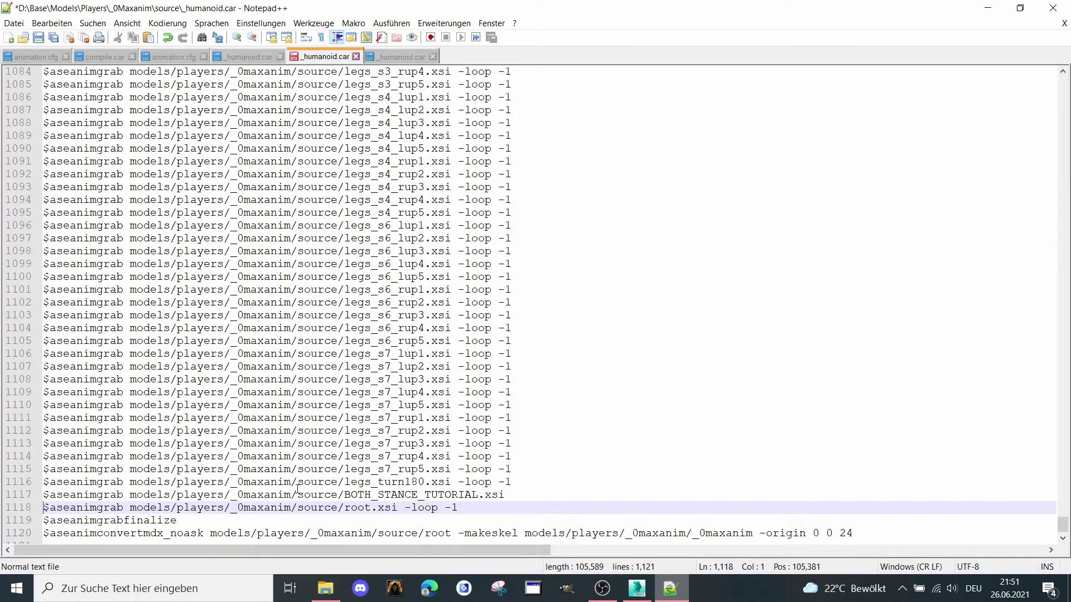
pyautogui.click(568, 496)
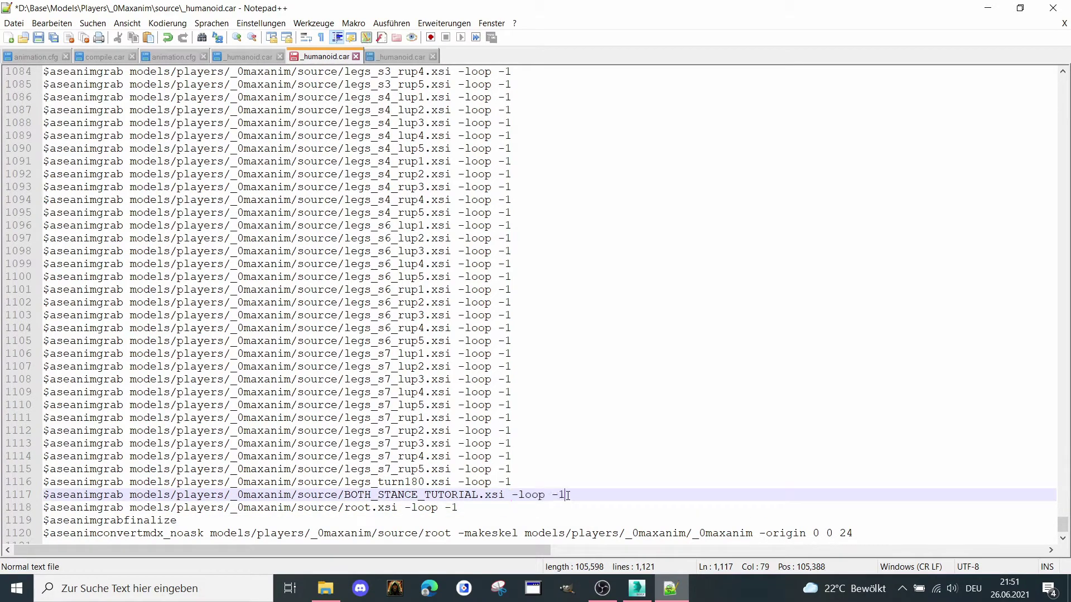
pyautogui.click(44, 39)
pyautogui.click(1053, 8)
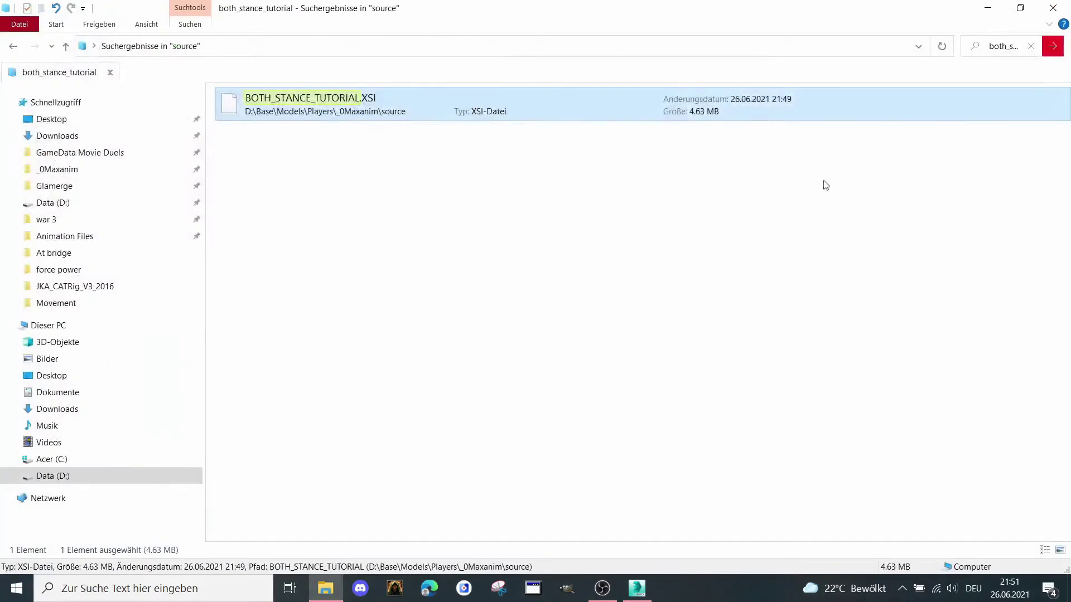
# - Clear the search, return to the source folder, and drop _humanoid.car onto Assimilate.exe
pyautogui.click(1031, 45)
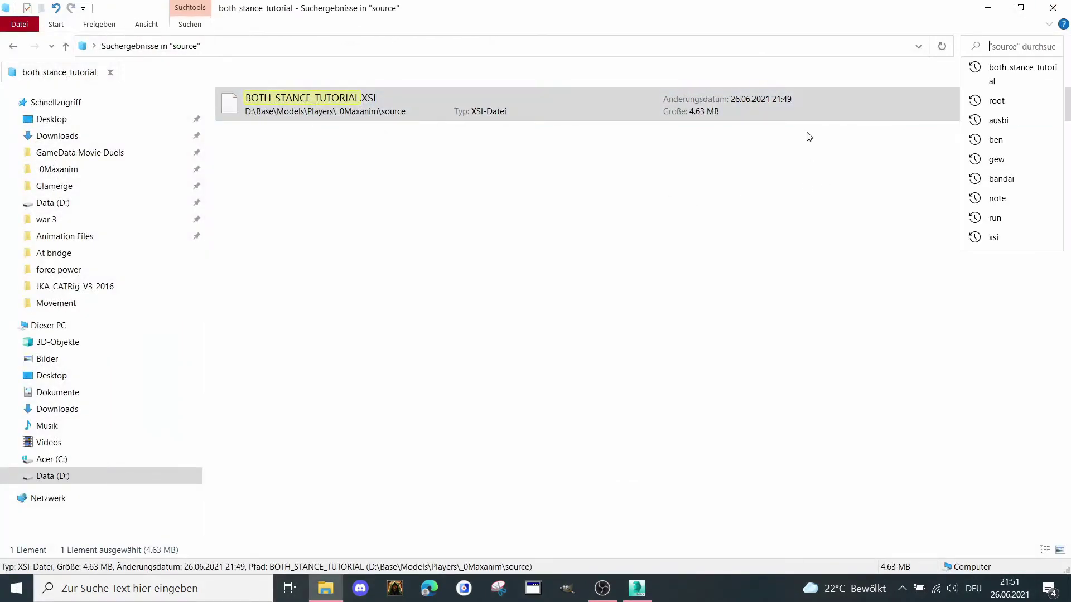
pyautogui.click(12, 45)
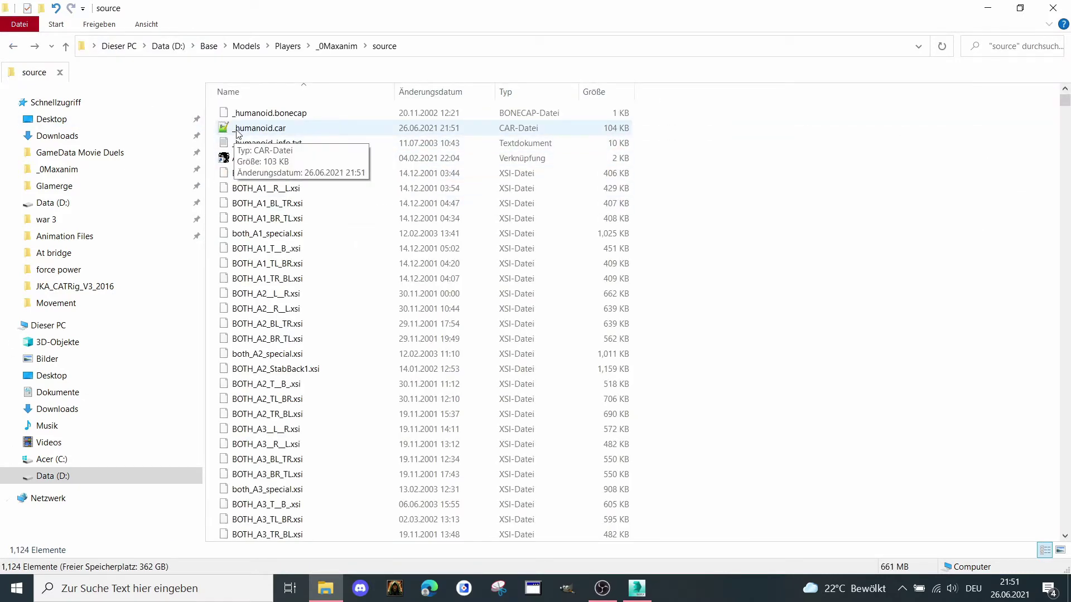
pyautogui.moveTo(239, 133); pyautogui.dragTo(338, 160)
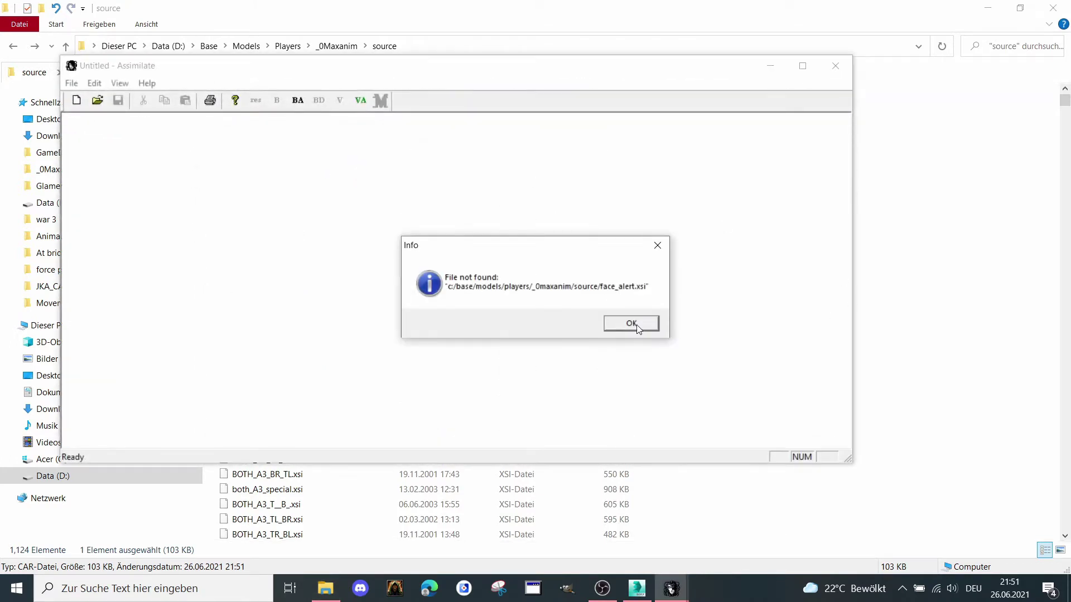
# - Dismiss the repeated 'File not found' warnings, including both_a3_special.xsi
pyautogui.click(637, 324)
pyautogui.click(637, 324)
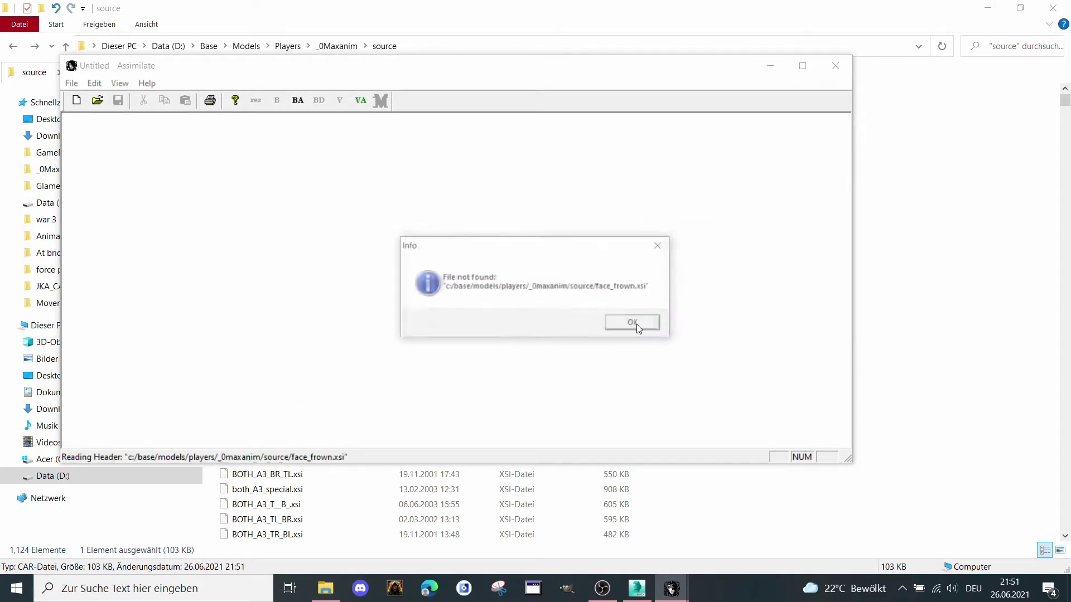
pyautogui.click(637, 325)
pyautogui.click(637, 325)
pyautogui.click(637, 325)
pyautogui.click(637, 324)
pyautogui.click(637, 324)
pyautogui.click(637, 324)
pyautogui.click(637, 324)
pyautogui.click(636, 323)
pyautogui.click(637, 323)
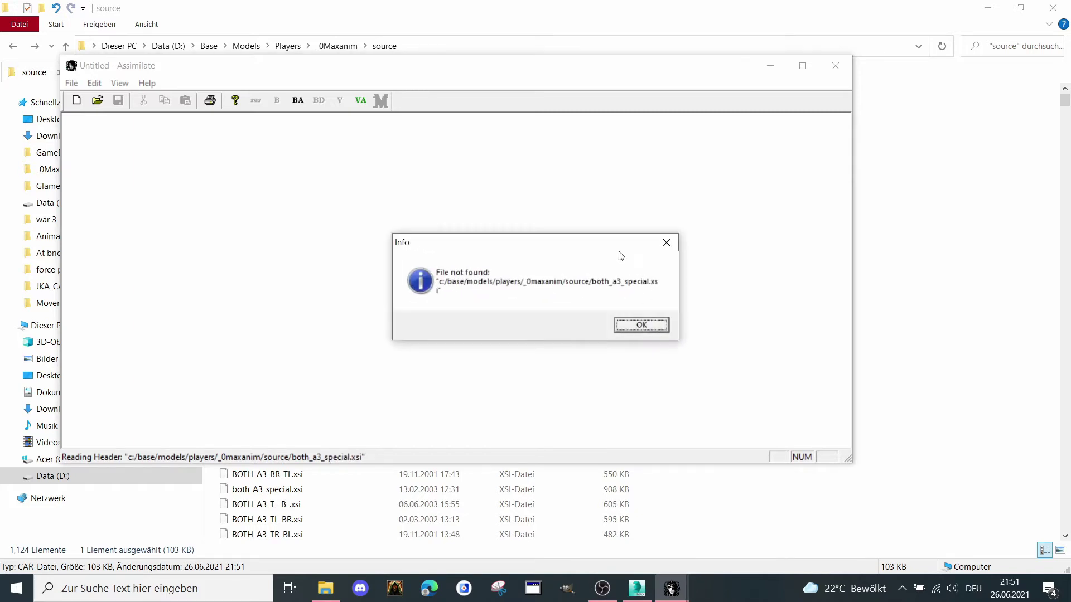
pyautogui.click(664, 242)
pyautogui.click(665, 242)
pyautogui.click(665, 242)
pyautogui.click(665, 243)
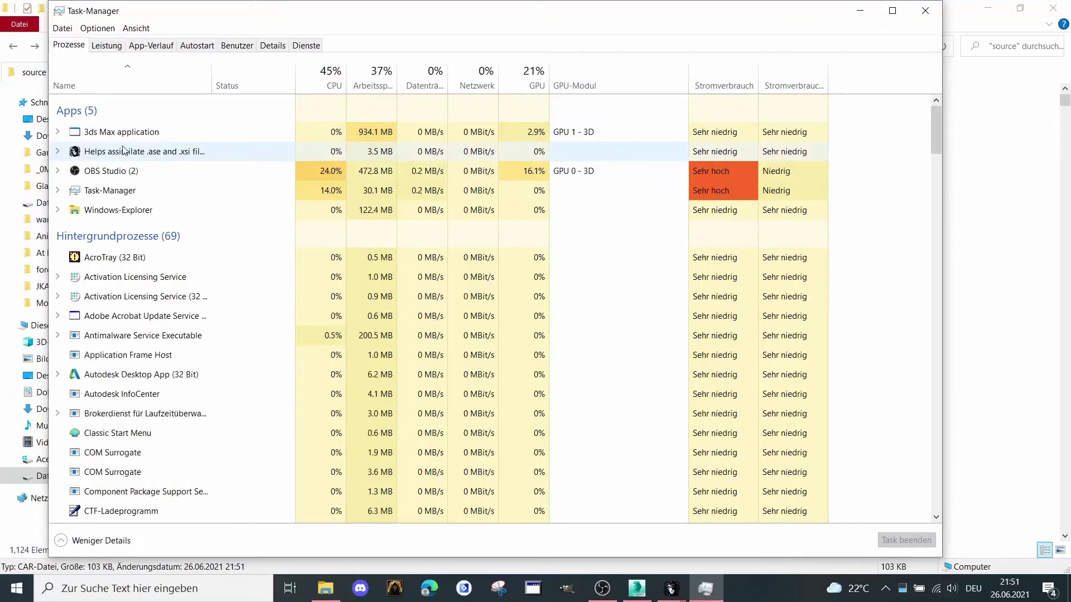
# - End the stuck Assimilate task in Task Manager and close Task Manager
pyautogui.rightClick(115, 153)
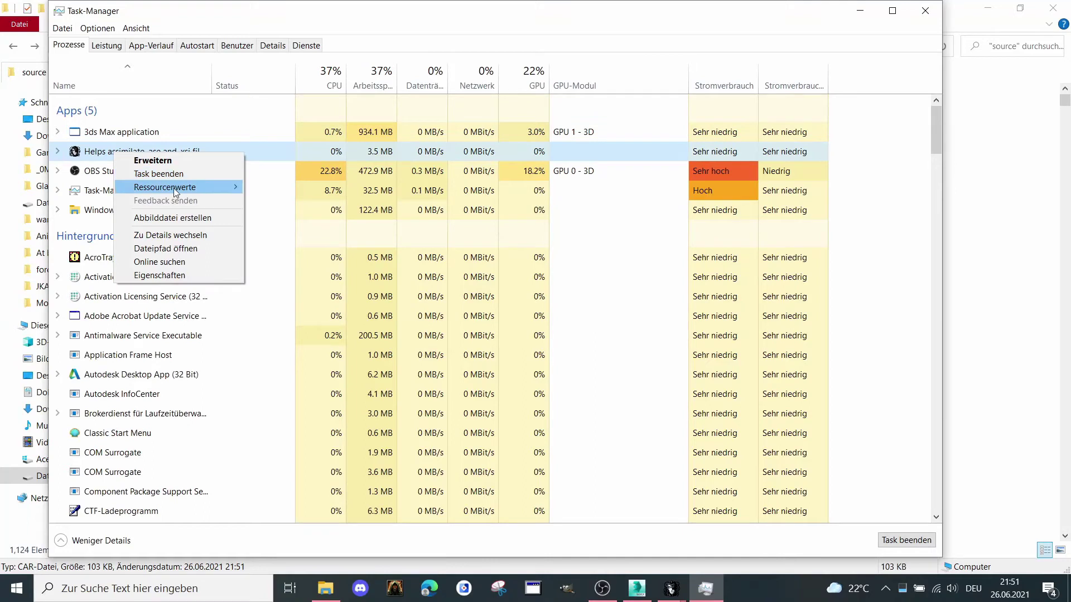
pyautogui.click(159, 174)
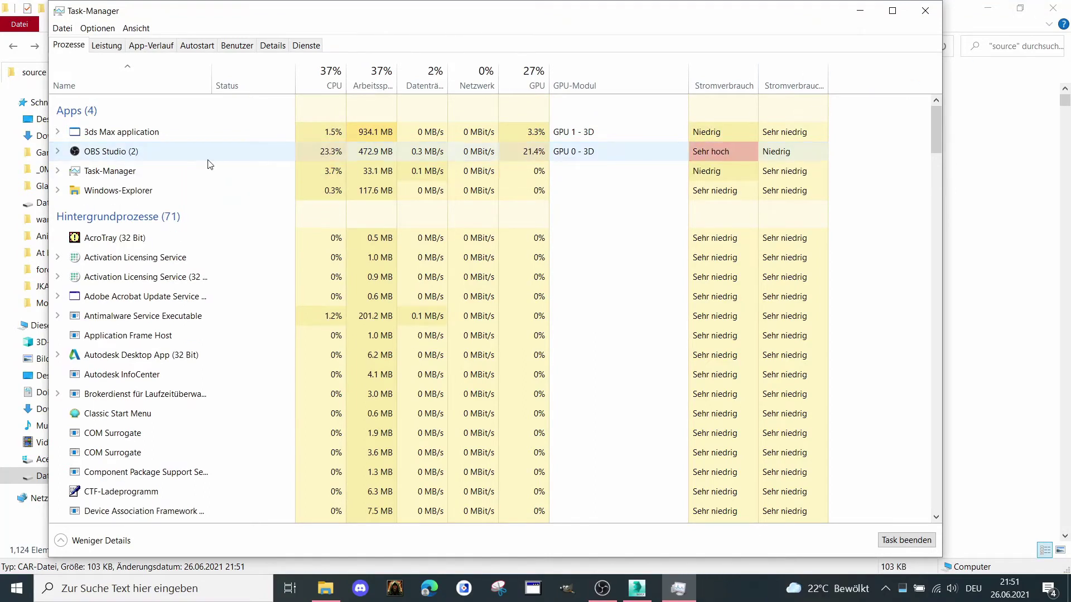
pyautogui.click(925, 11)
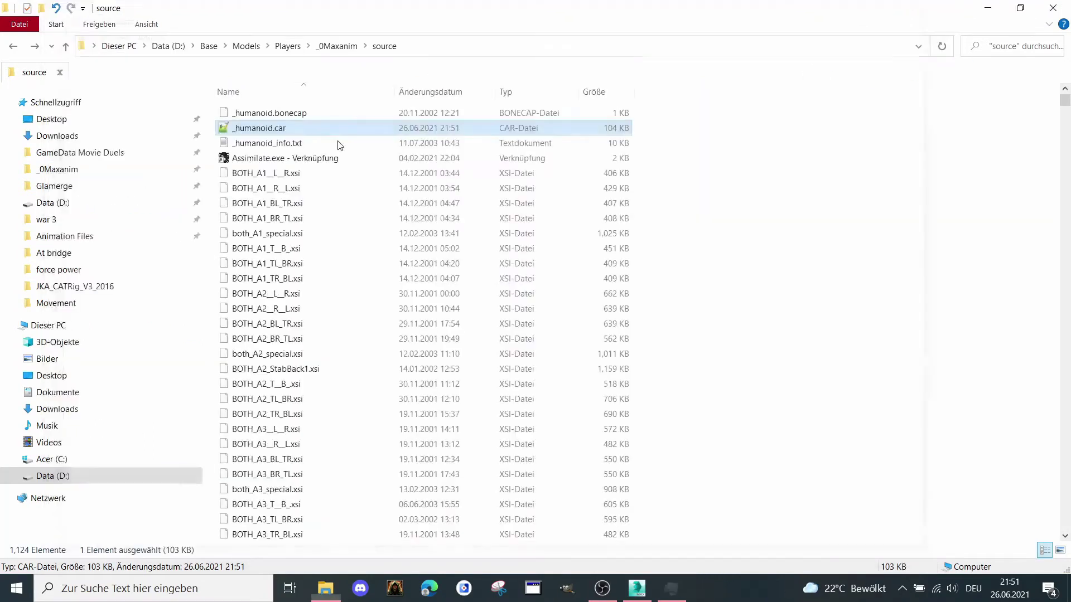
# - Relaunch Assimilate, change the Quake Dir preference from c:/base/ to D:/base/, and close it
pyautogui.doubleClick(282, 159)
pyautogui.click(108, 120)
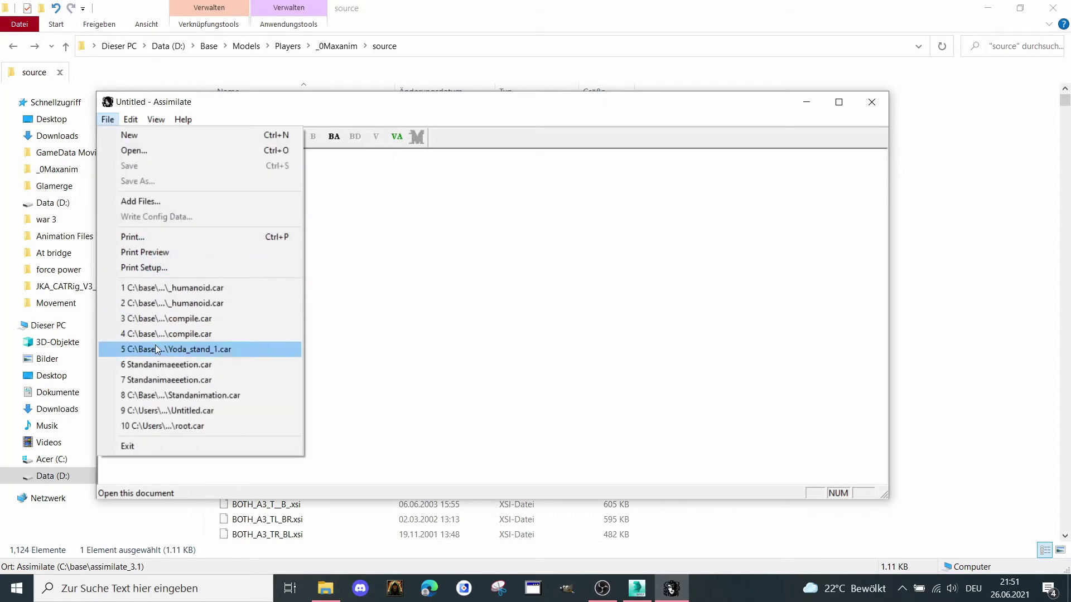
pyautogui.moveTo(135, 124)
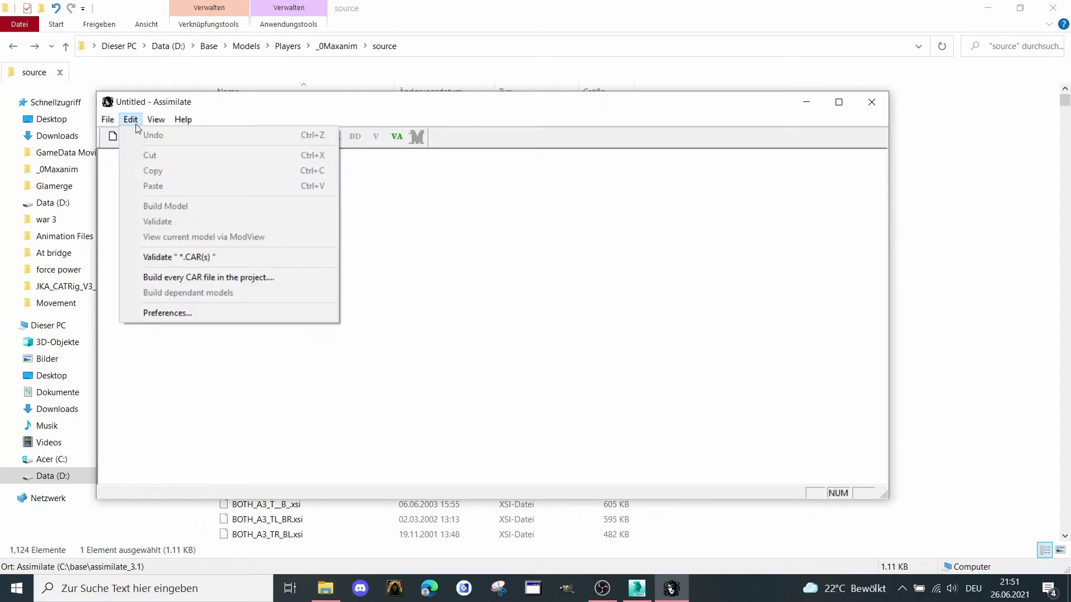
pyautogui.click(162, 313)
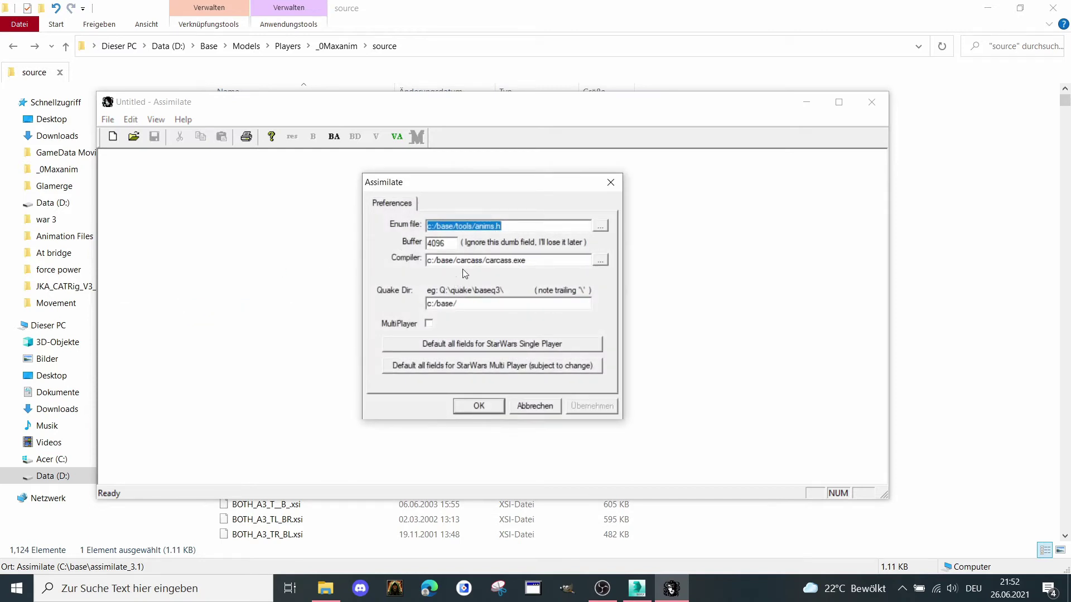
pyautogui.click(439, 260)
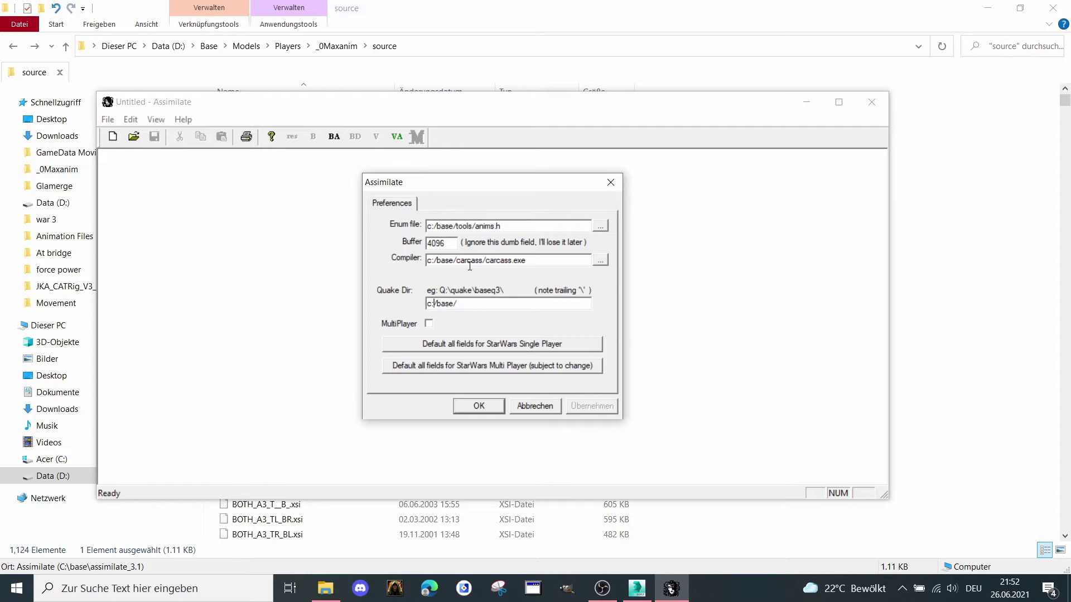
pyautogui.write('D')
pyautogui.click(479, 406)
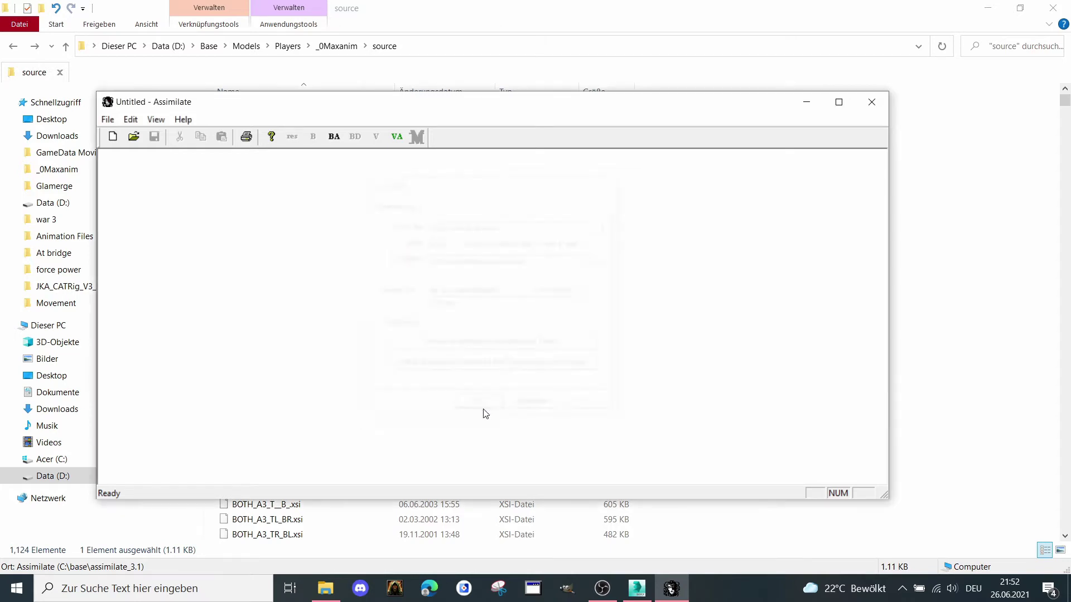
pyautogui.click(871, 102)
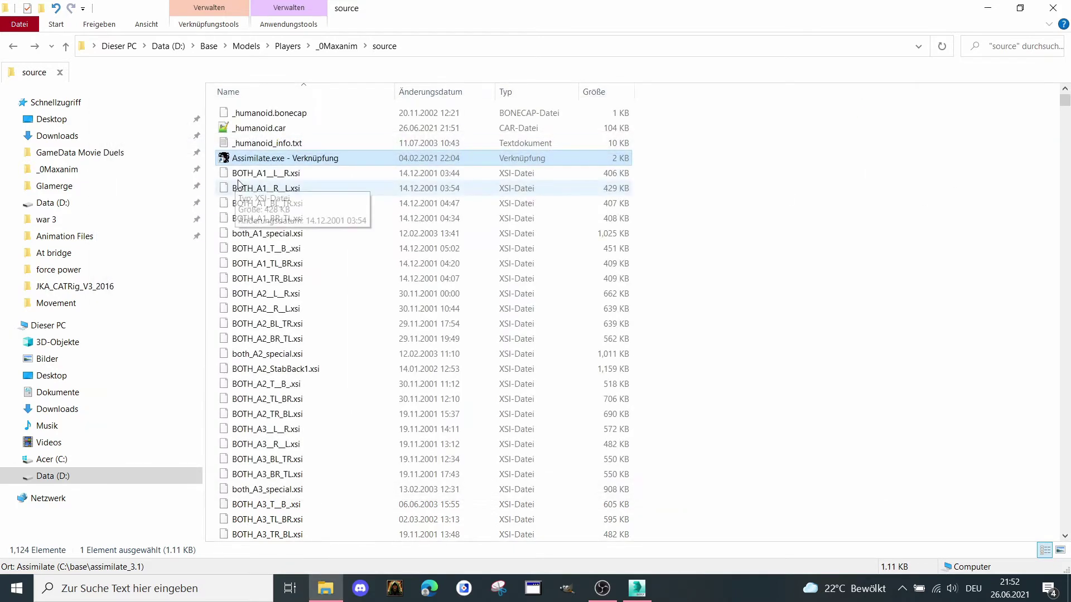
# - Drag _humanoid.car onto the Assimilate.exe shortcut to load it
pyautogui.click(264, 127)
pyautogui.moveTo(264, 128); pyautogui.dragTo(312, 160)
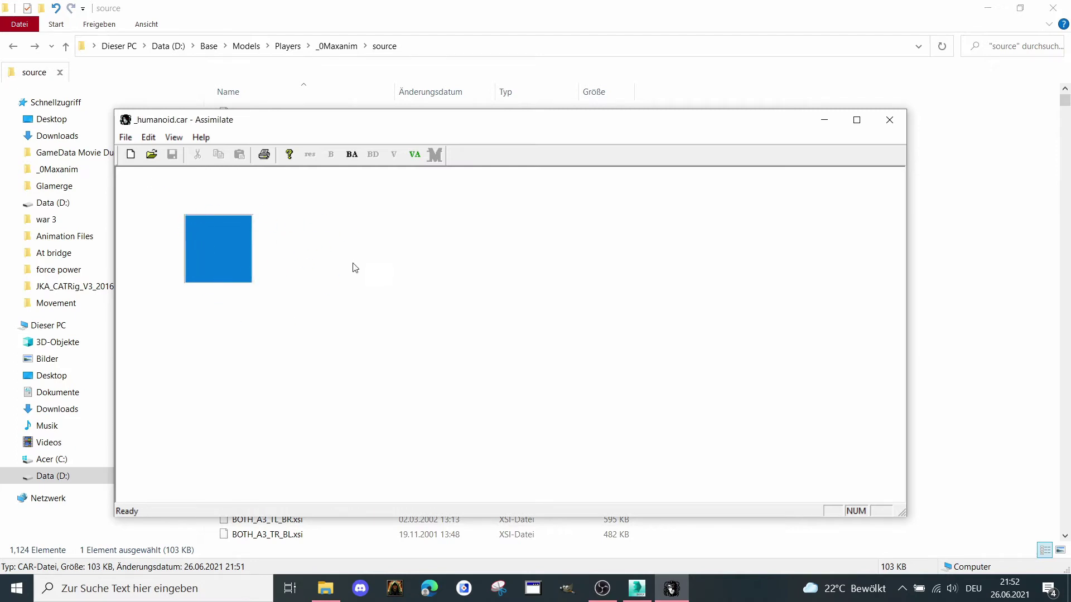
# - Open the BOTH_STANCE_TUTORIAL sequence and change its Loop Frame from -1 to 0
pyautogui.click(121, 173)
pyautogui.moveTo(898, 182); pyautogui.dragTo(729, 496)
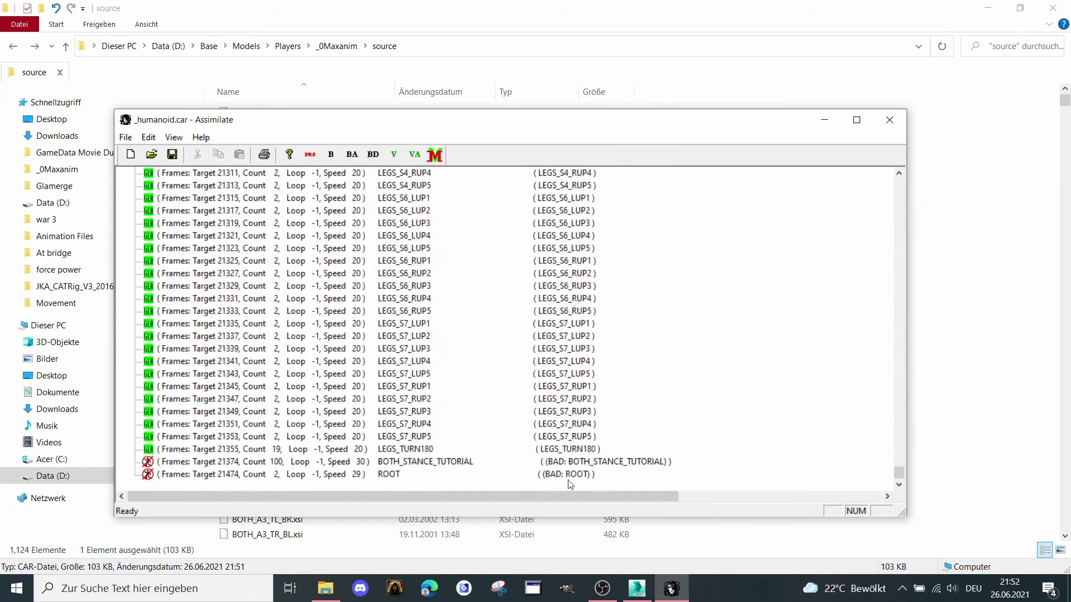
pyautogui.click(566, 464)
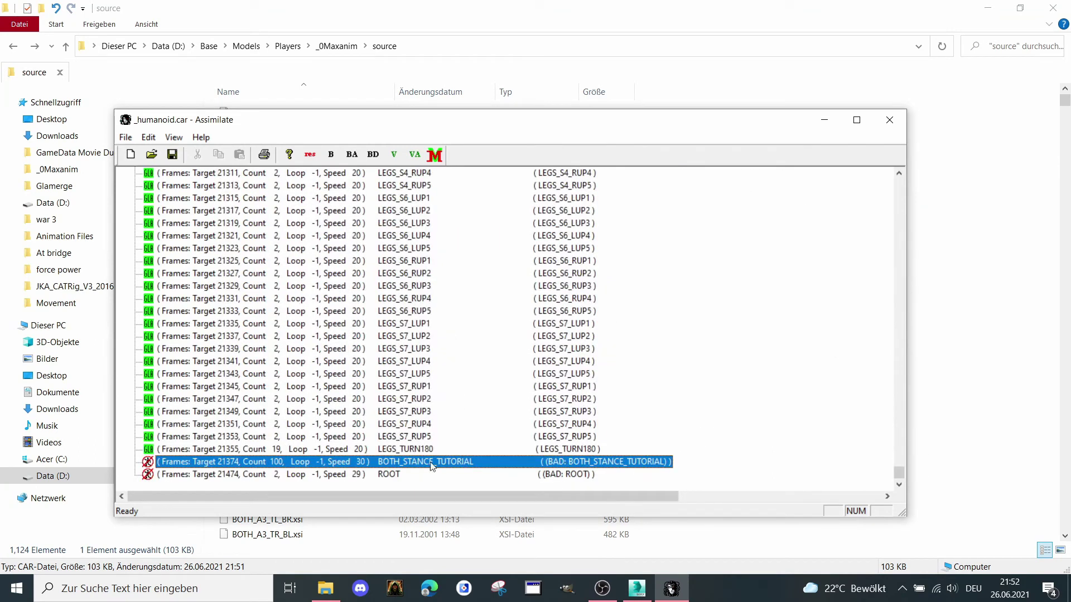
pyautogui.doubleClick(542, 463)
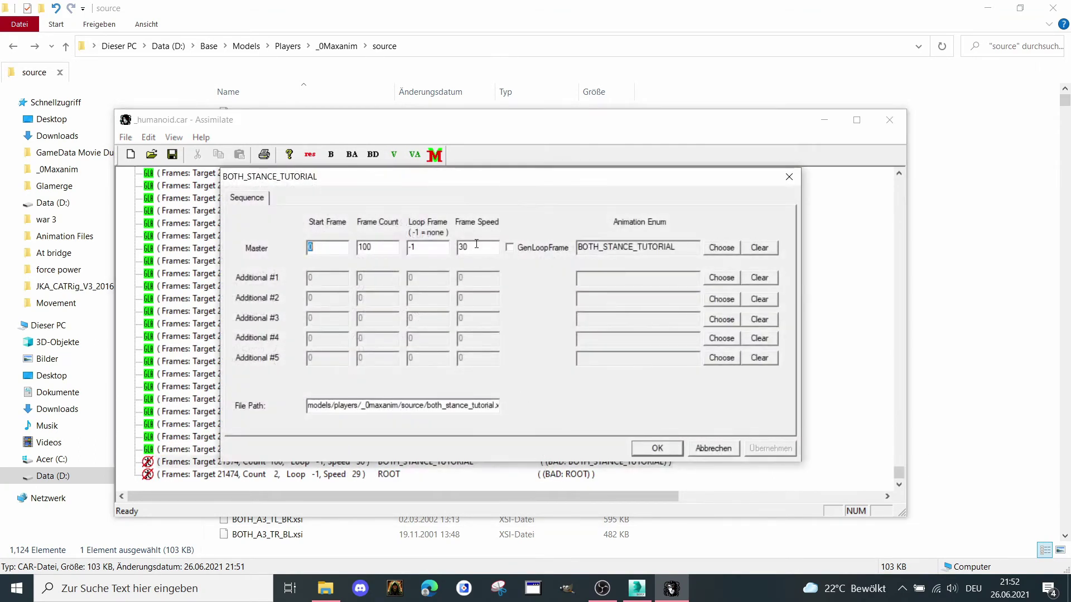
pyautogui.press('Tab')
pyautogui.press('Tab')
pyautogui.write('0')
# - Apply the loop change, build _humanoid.glm and animation.cfg, then close Assimilate
pyautogui.click(663, 448)
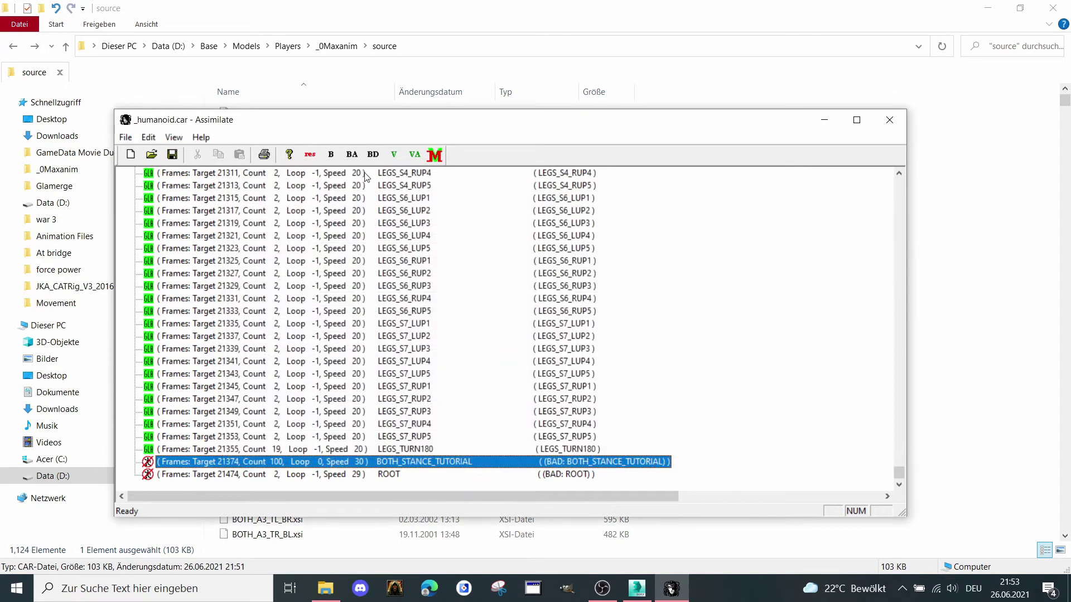
pyautogui.click(331, 154)
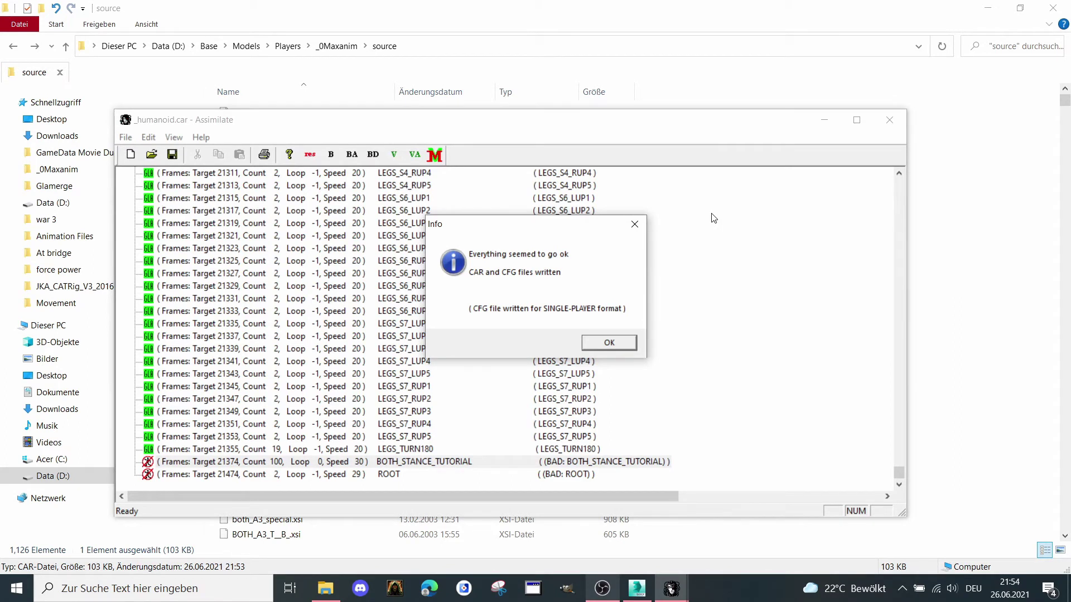
pyautogui.click(608, 343)
pyautogui.click(876, 124)
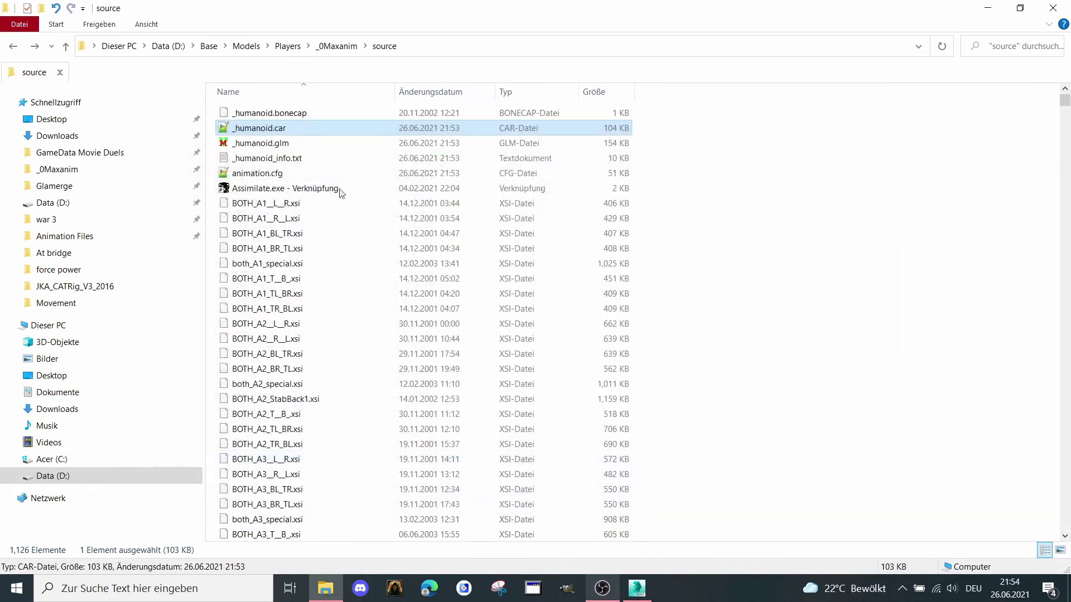
pyautogui.doubleClick(300, 143)
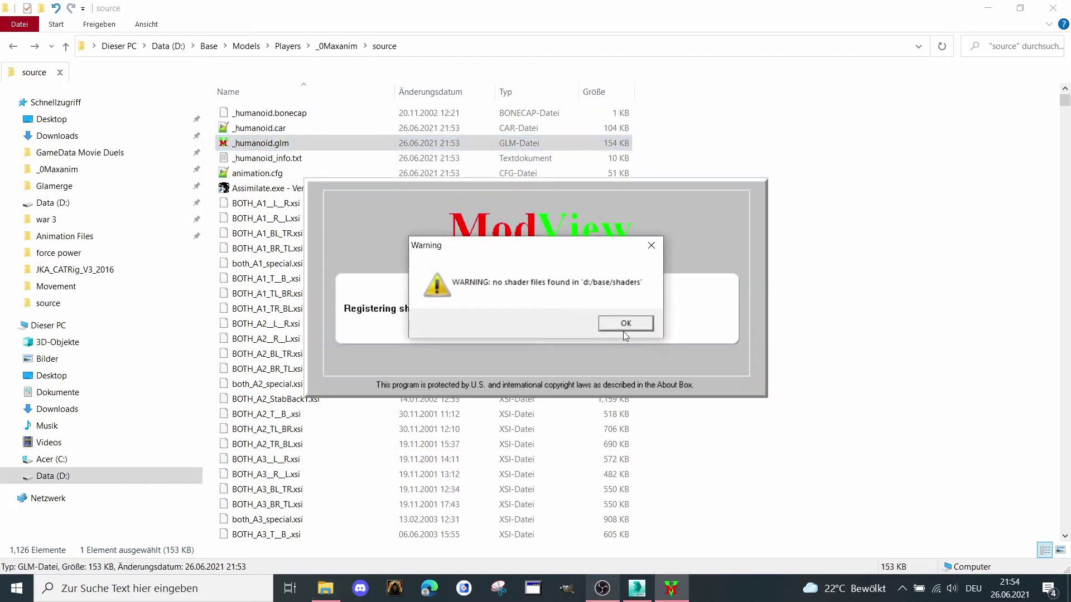
pyautogui.click(623, 329)
pyautogui.click(570, 333)
pyautogui.click(568, 333)
pyautogui.click(568, 334)
pyautogui.click(566, 334)
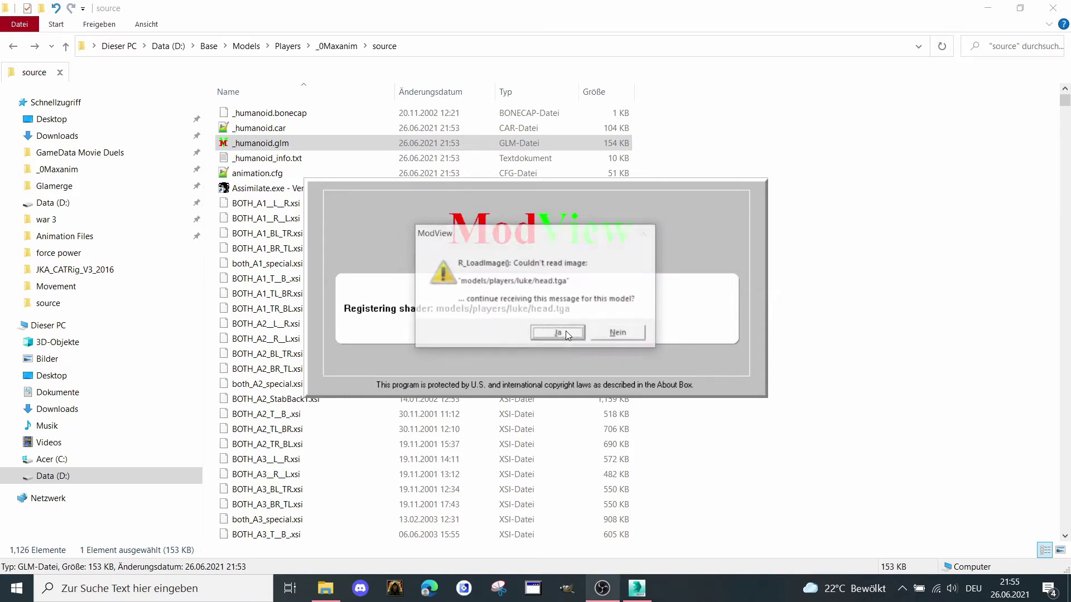
pyautogui.click(566, 331)
pyautogui.click(566, 332)
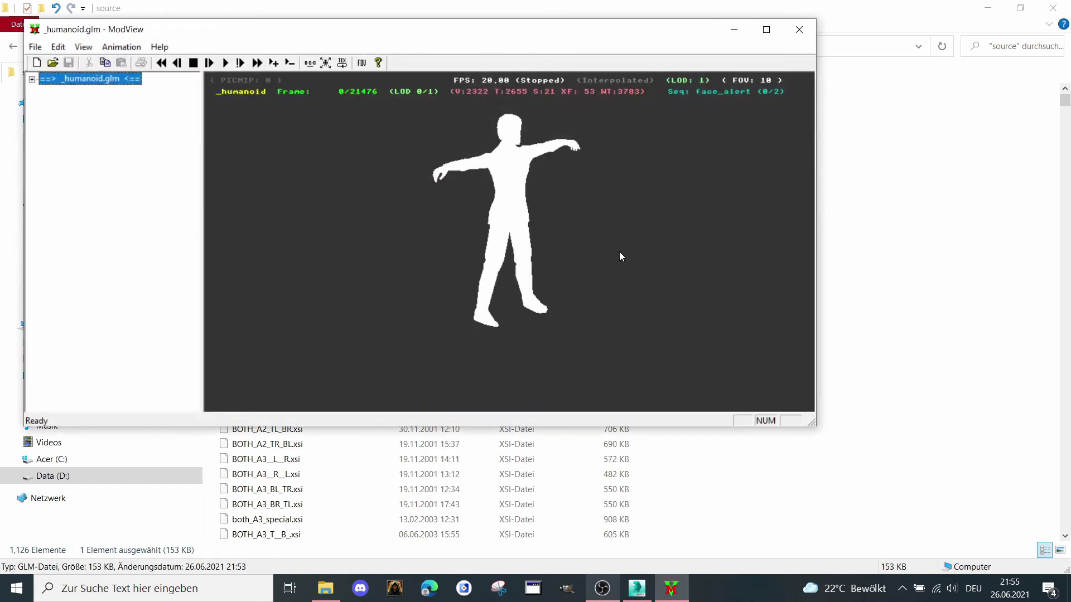
pyautogui.click(32, 80)
pyautogui.click(46, 130)
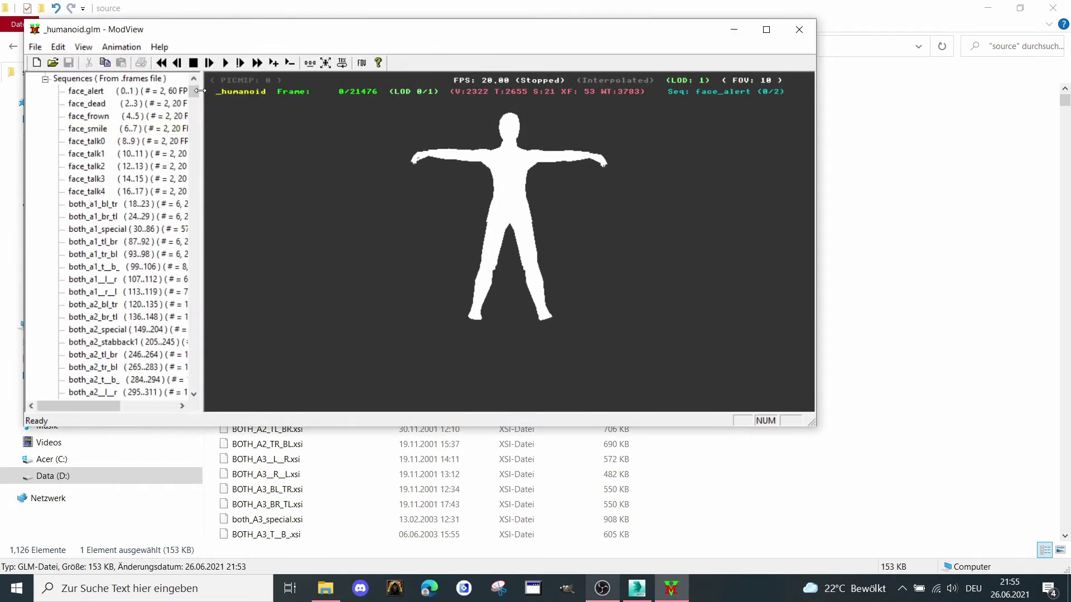
pyautogui.moveTo(193, 92); pyautogui.dragTo(196, 407)
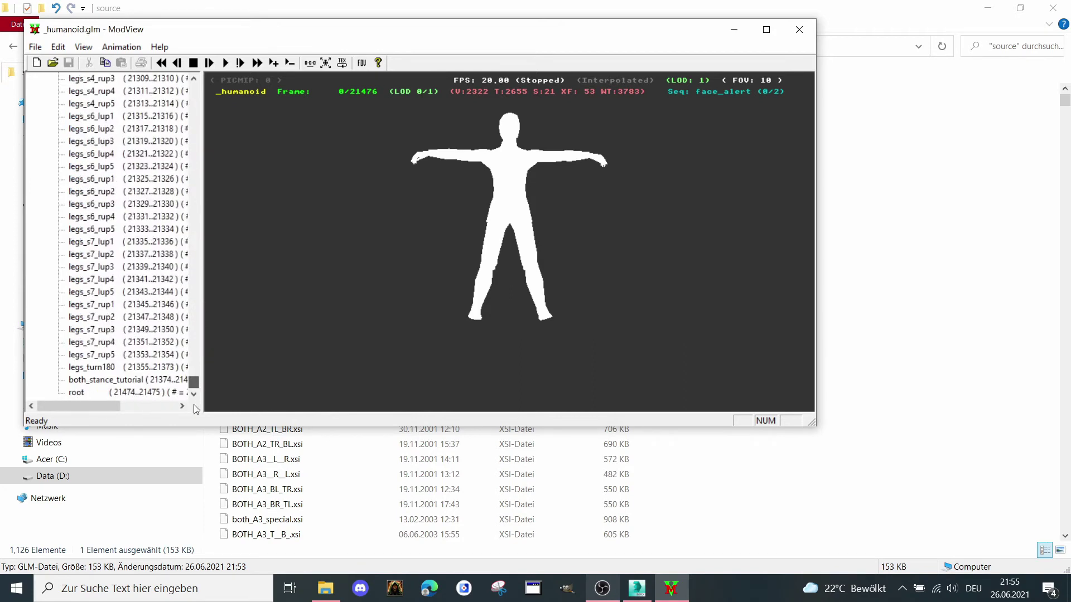
pyautogui.click(92, 367)
pyautogui.click(231, 67)
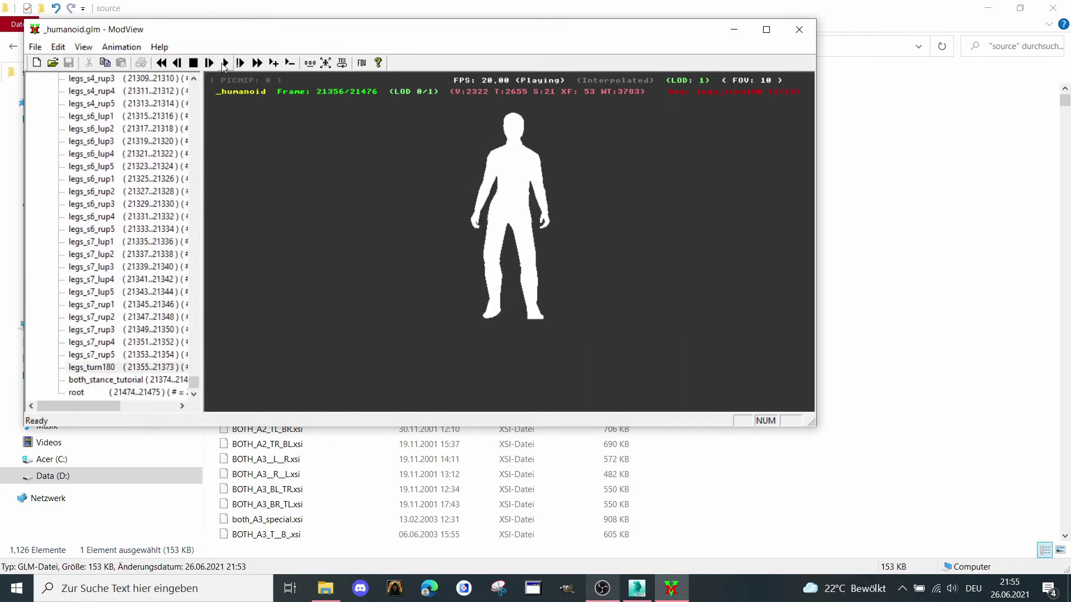
pyautogui.click(94, 242)
pyautogui.click(106, 381)
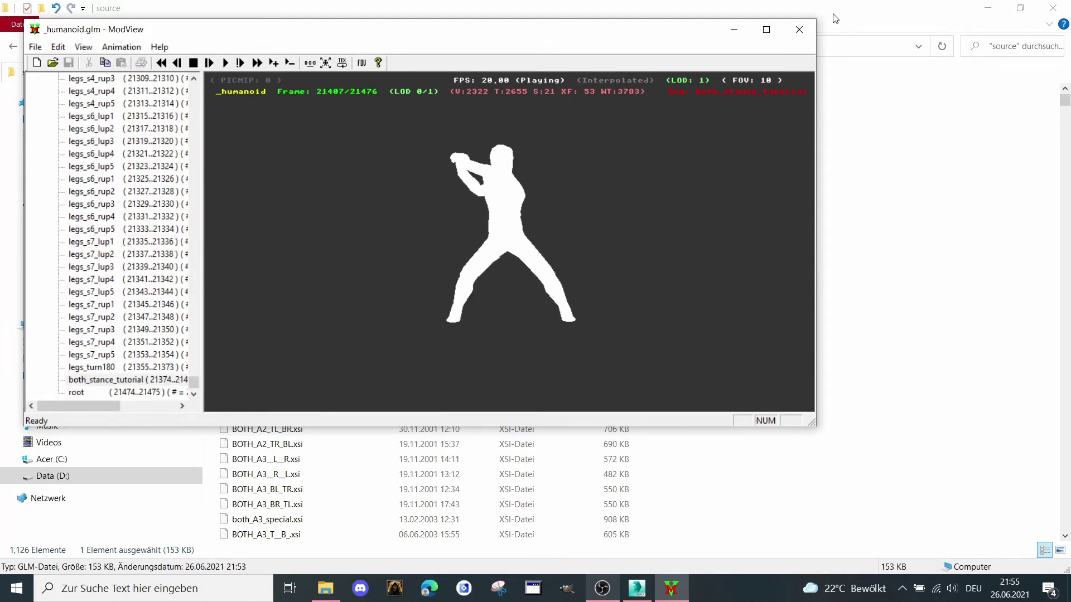
pyautogui.click(766, 29)
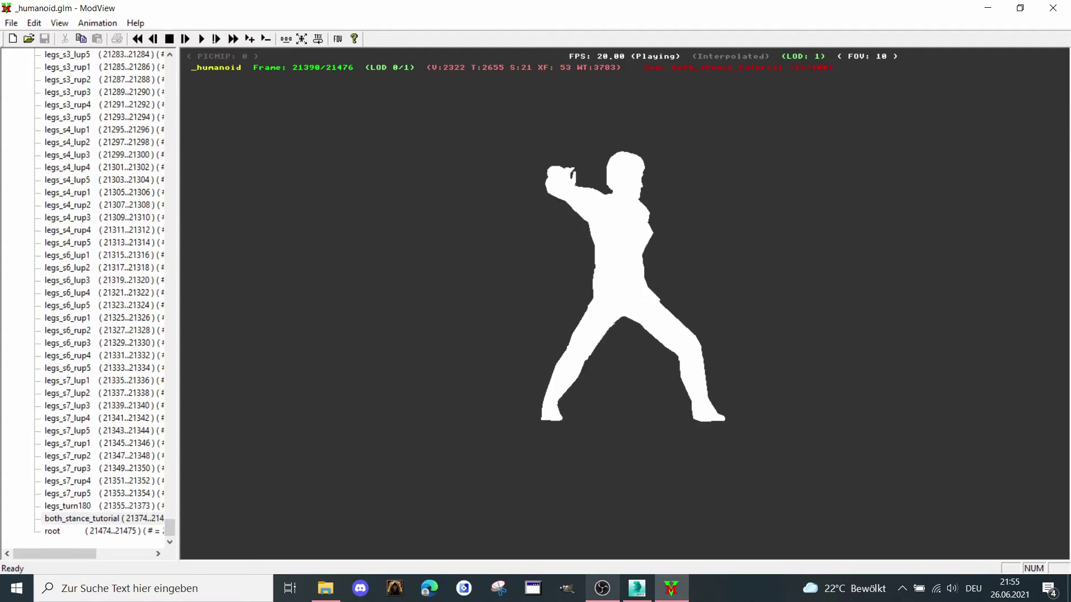
pyautogui.click(53, 531)
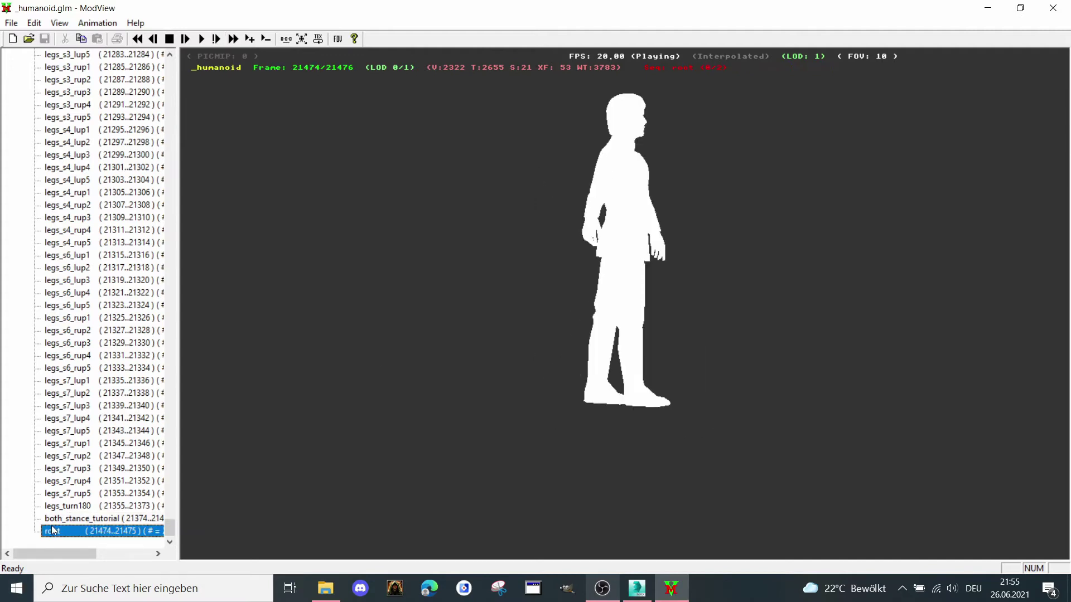
pyautogui.click(1052, 8)
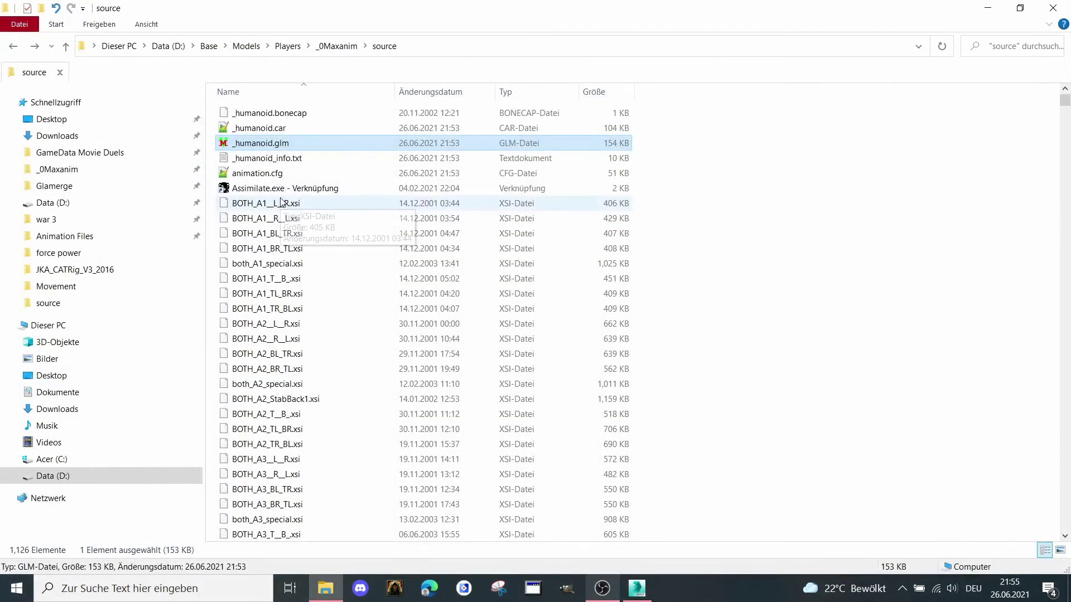
# - Open animation.cfg, find the original BOTH_SABERFAST_STANCE entry and comment it out with //
pyautogui.doubleClick(262, 173)
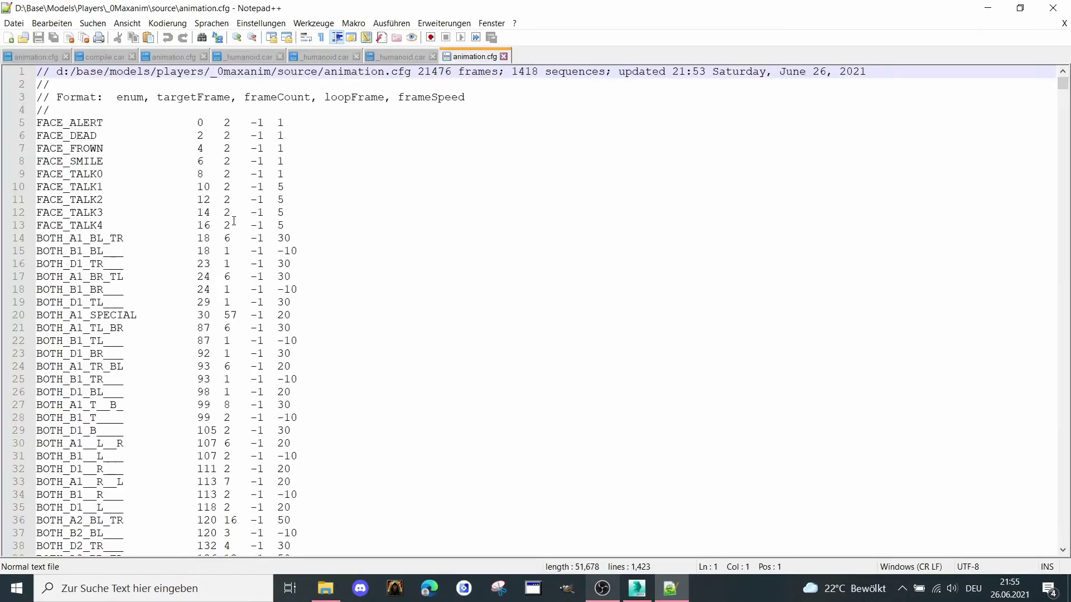
pyautogui.scroll(-7, 238, 258)
pyautogui.click(238, 254)
pyautogui.hotkey('ctrl', 'f')
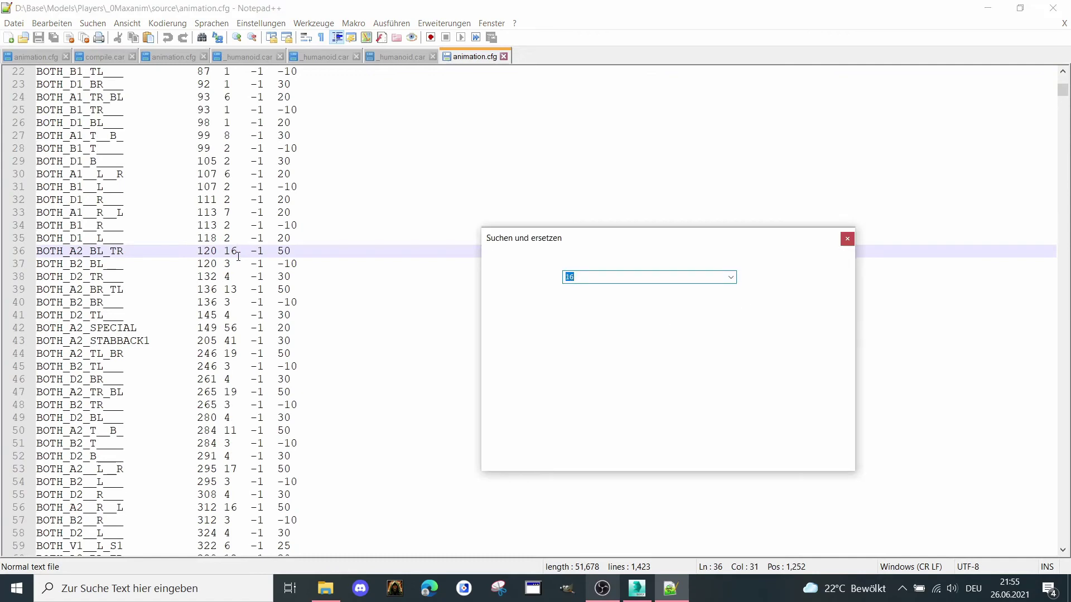
pyautogui.write('stance')
pyautogui.press('Return')
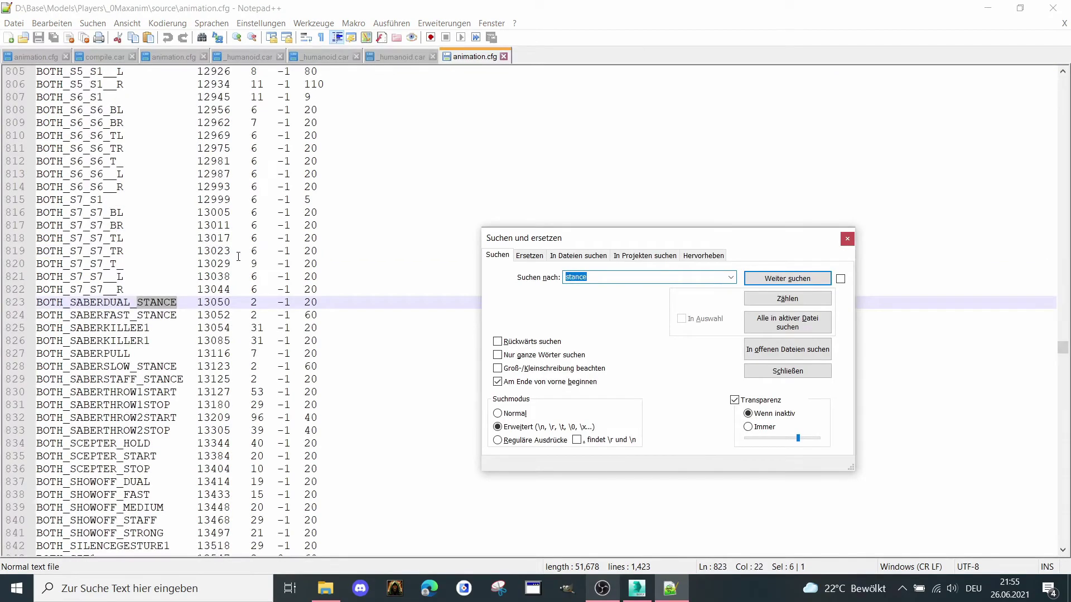
pyautogui.press('Return')
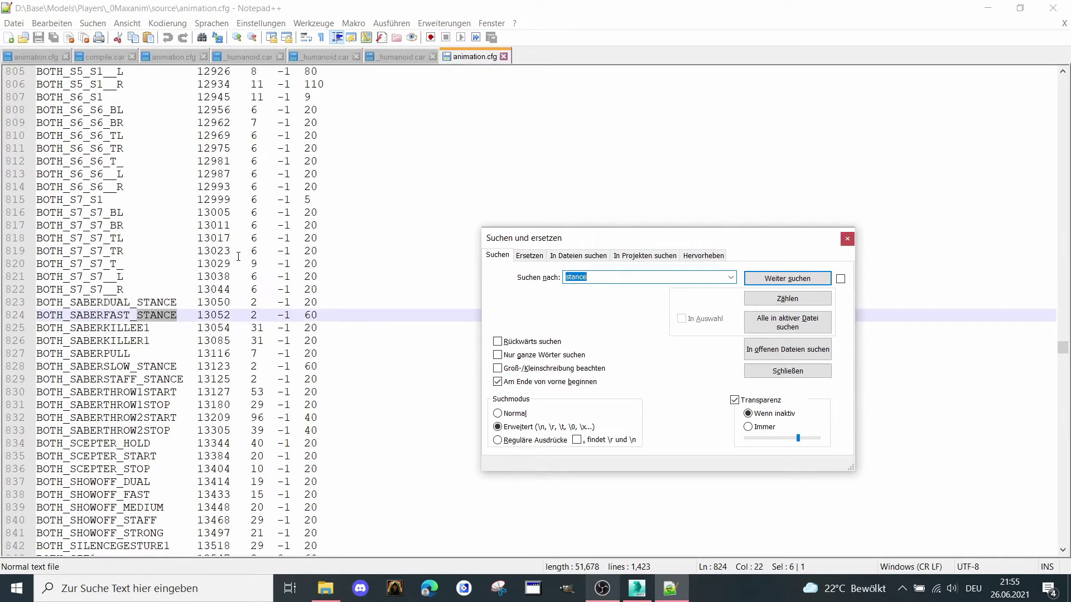
pyautogui.doubleClick(148, 316)
pyautogui.hotkey('ctrl', 'c')
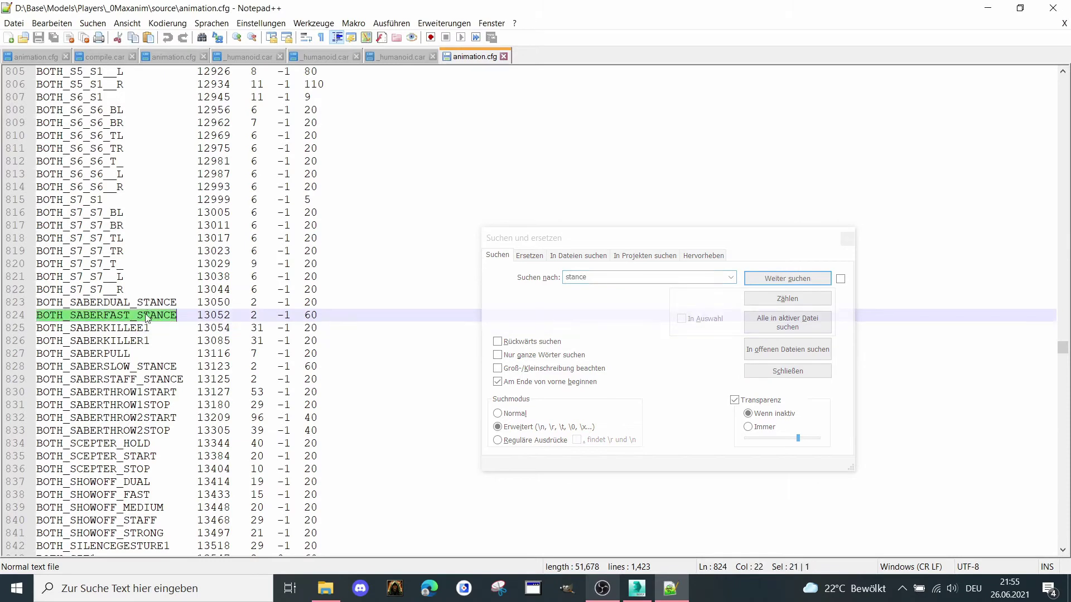
pyautogui.click(129, 316)
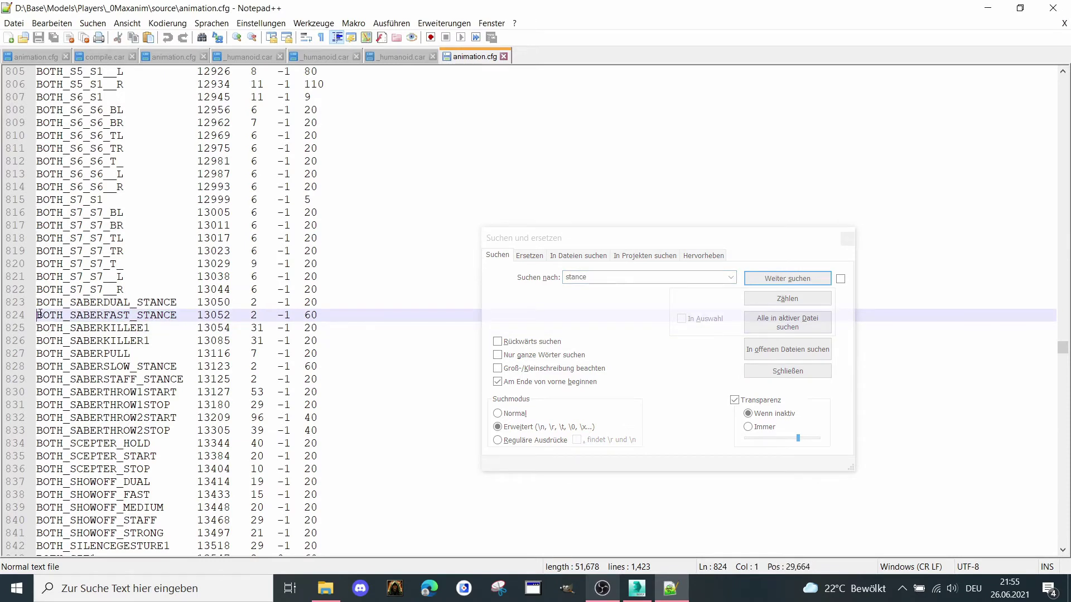
pyautogui.write('//')
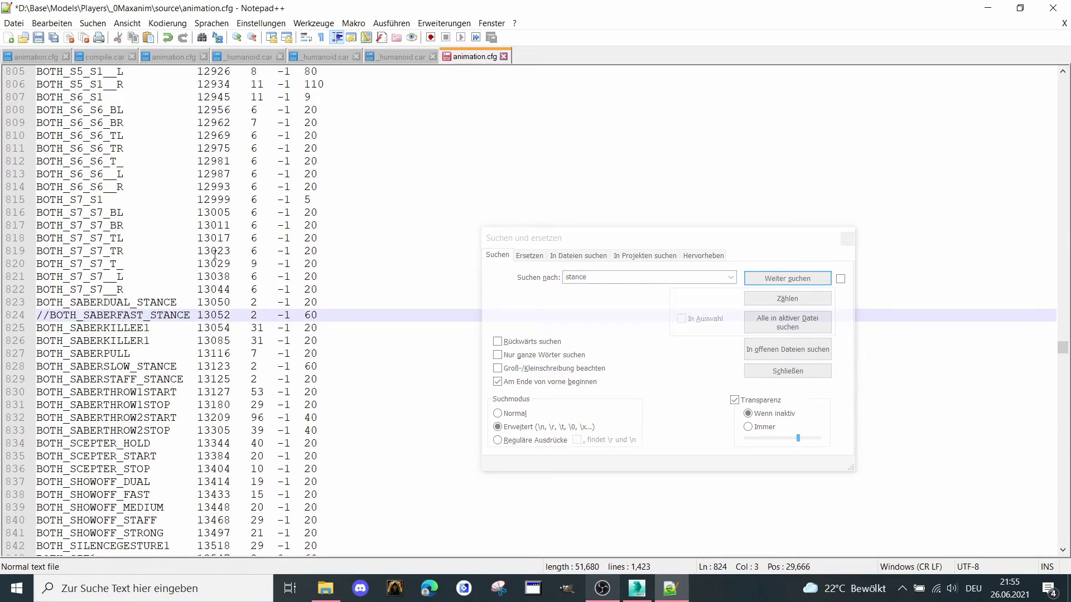
# - Rename the BOTH_STANCE_TUTORIAL entry on line 1421 to BOTH_SABERFAST_STANCE, then save and close
pyautogui.moveTo(1064, 350); pyautogui.dragTo(1052, 546)
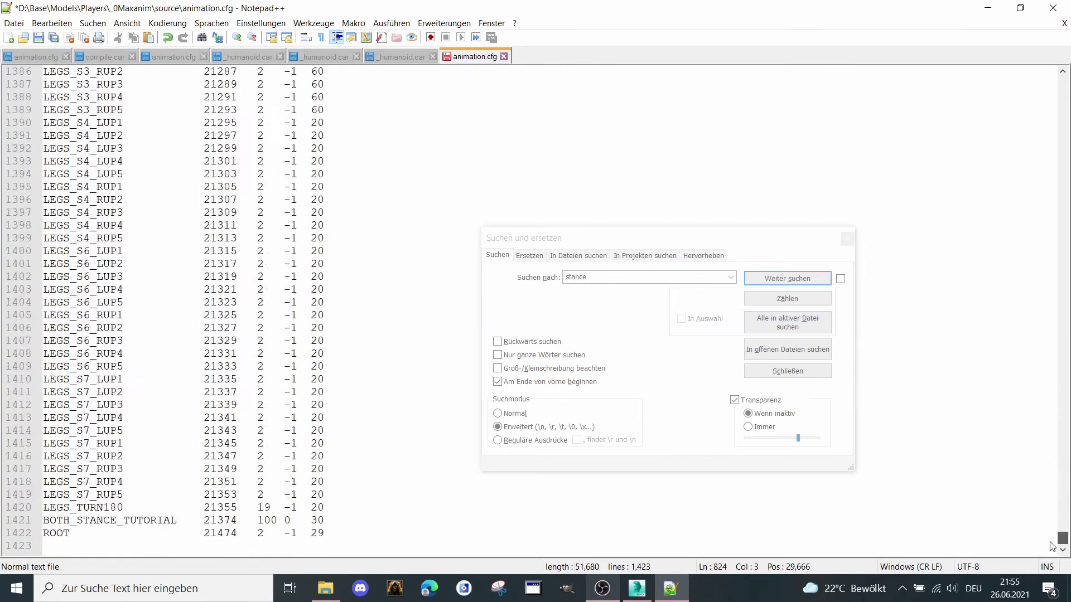
pyautogui.doubleClick(90, 521)
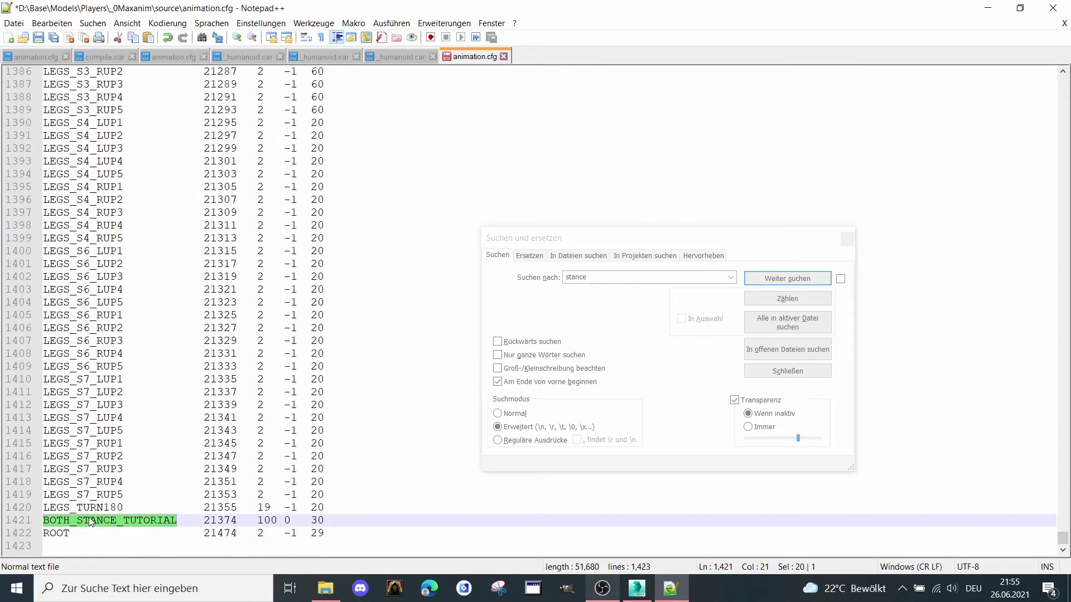
pyautogui.hotkey('ctrl', 'v')
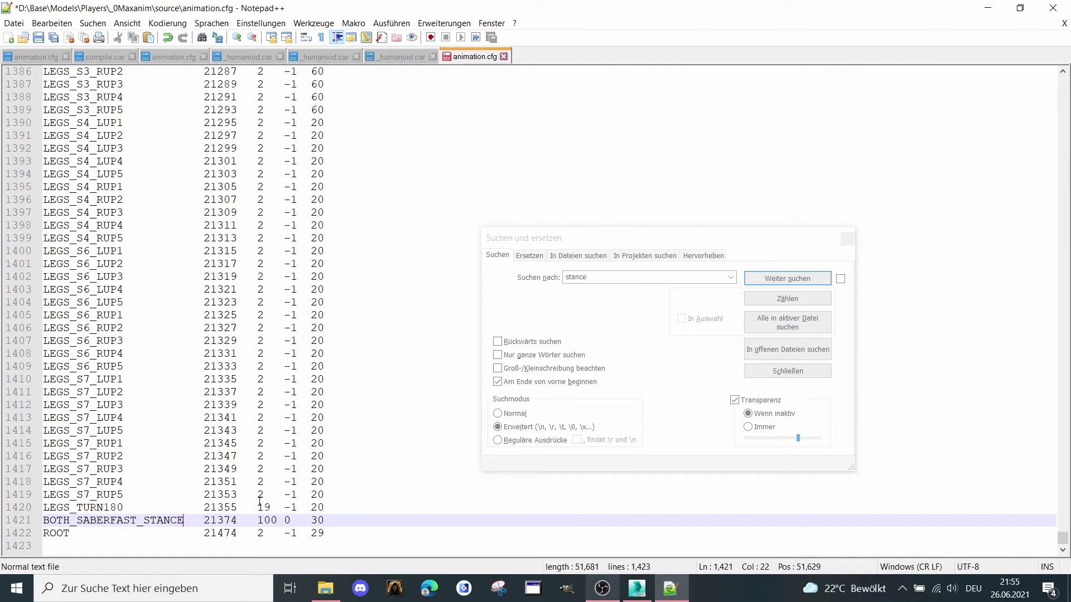
pyautogui.click(39, 38)
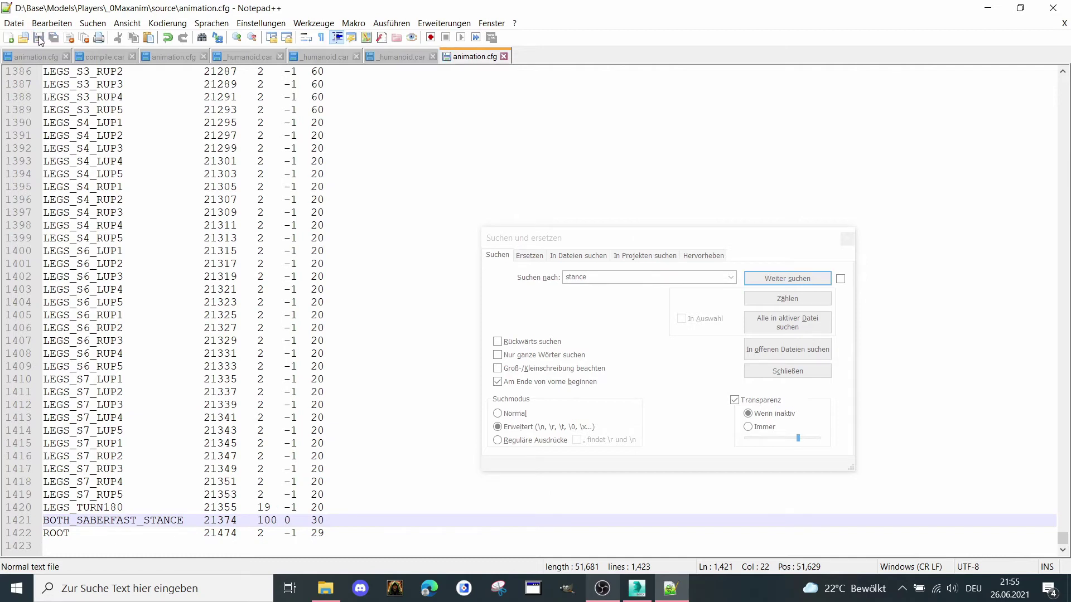
pyautogui.click(1067, 4)
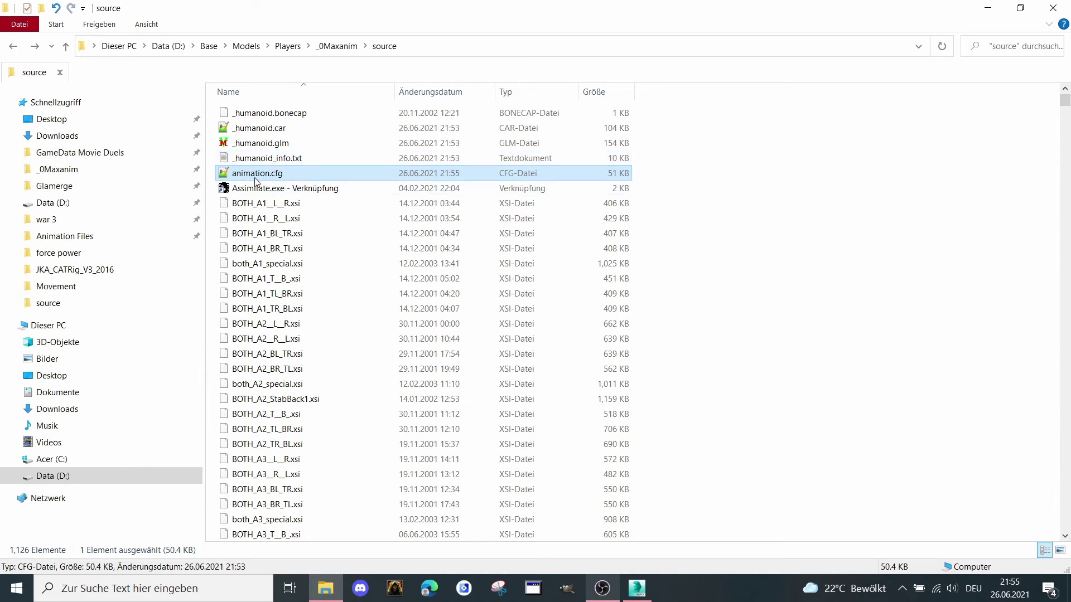
# - Sort the source folder's file list by type
pyautogui.scroll(-1, 257, 180)
pyautogui.scroll(1, 279, 176)
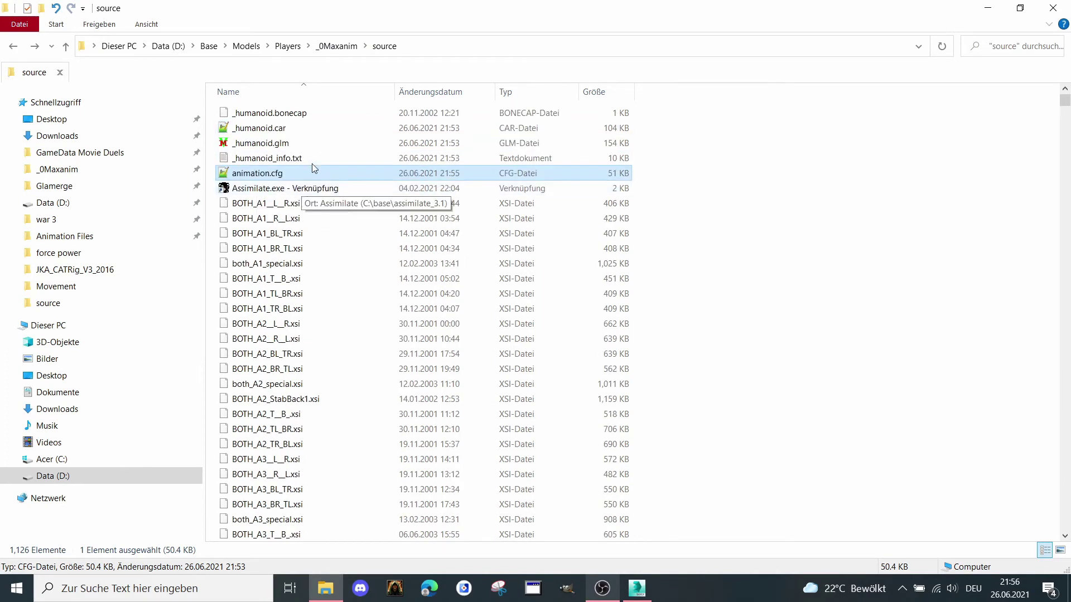
pyautogui.scroll(-3, 312, 178)
pyautogui.scroll(-18, 314, 190)
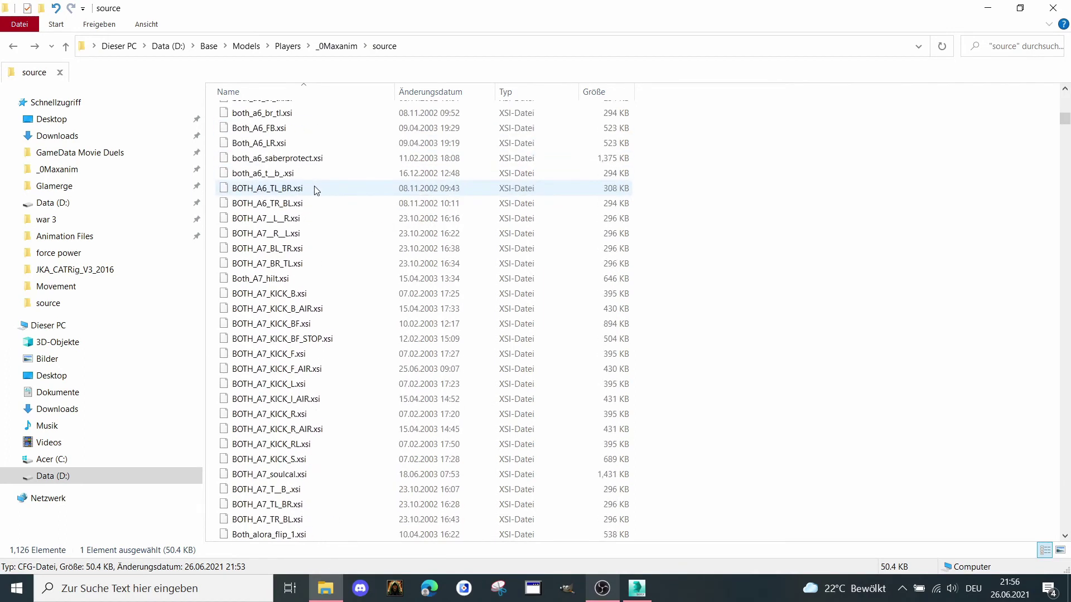
pyautogui.scroll(20, 316, 193)
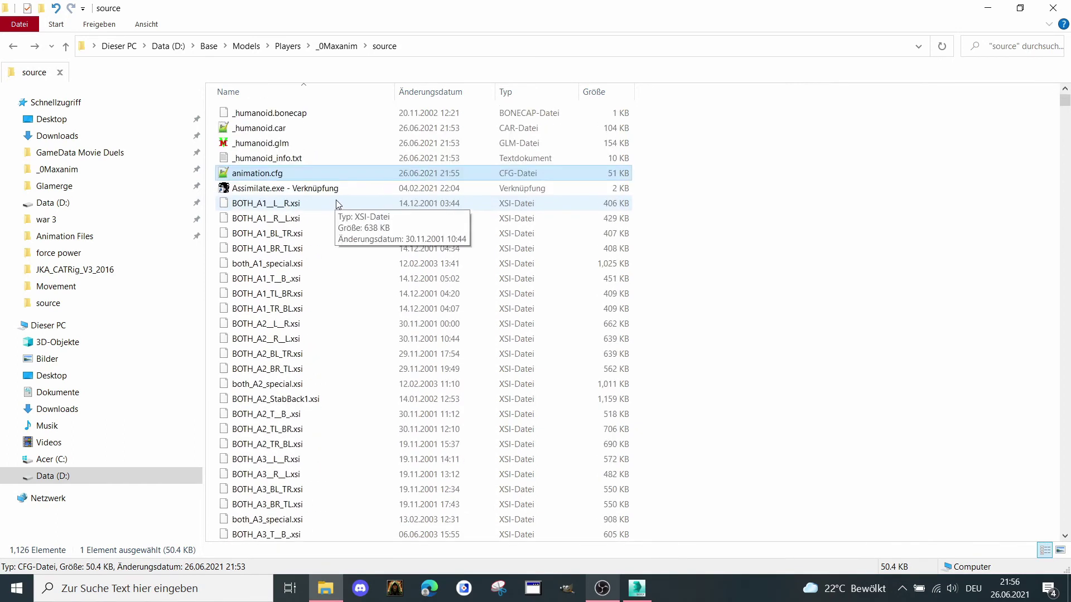
pyautogui.rightClick(793, 170)
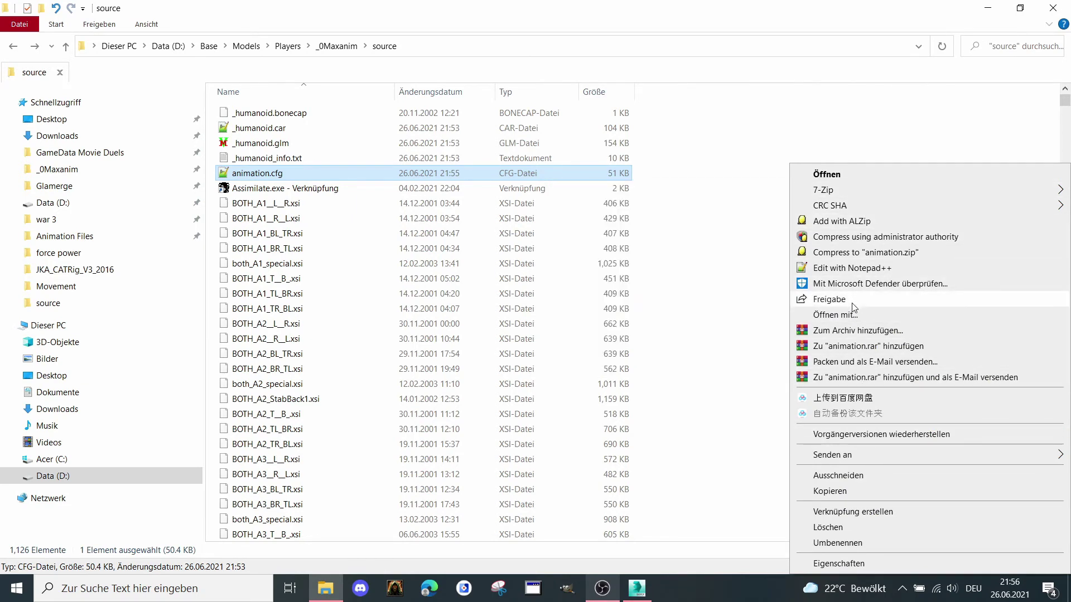
pyautogui.click(831, 128)
pyautogui.rightClick(799, 159)
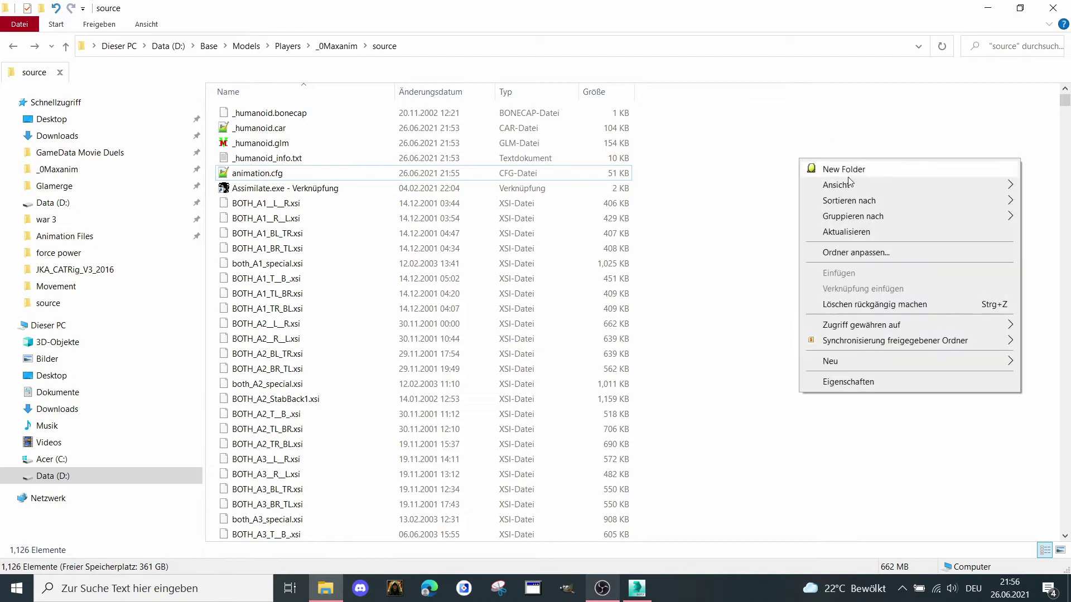
pyautogui.moveTo(848, 202)
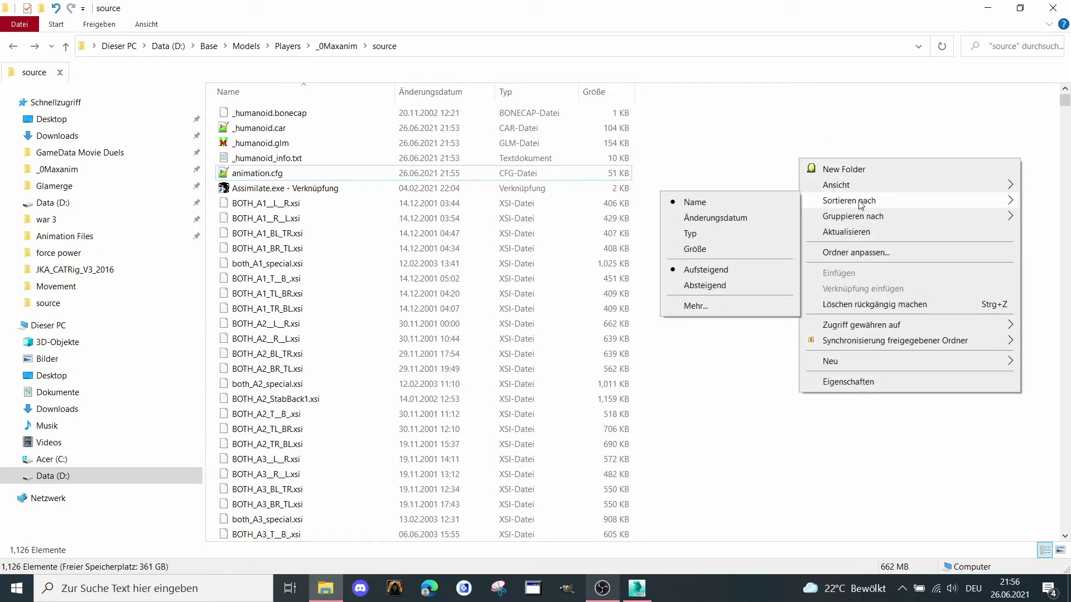
pyautogui.click(732, 233)
# - Group files by type, collapse the 1120 XSI files, and go up to _0Maxanim
pyautogui.rightClick(719, 185)
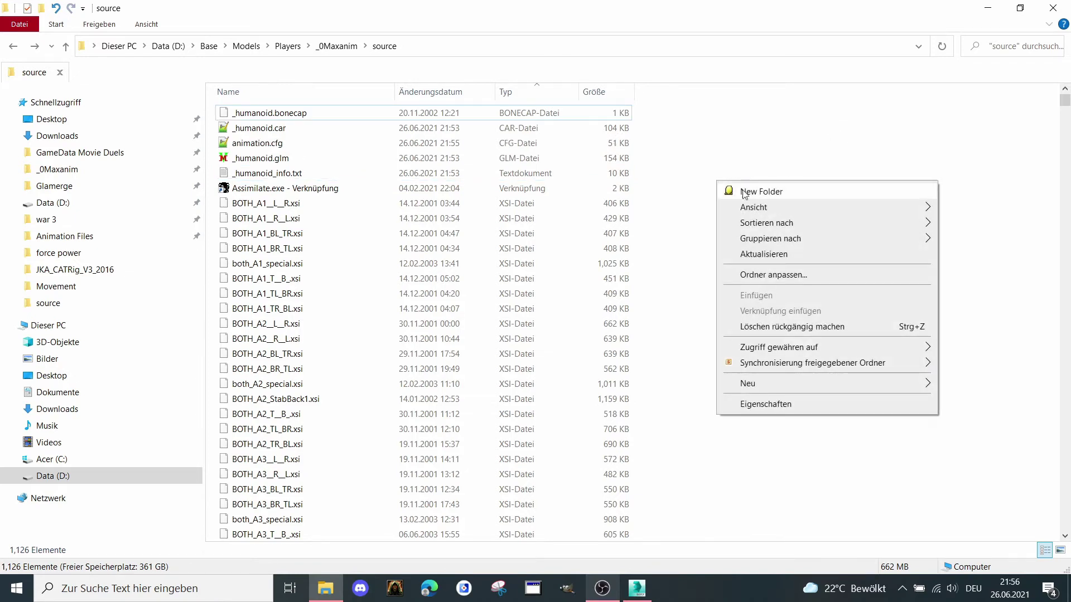
pyautogui.moveTo(777, 238)
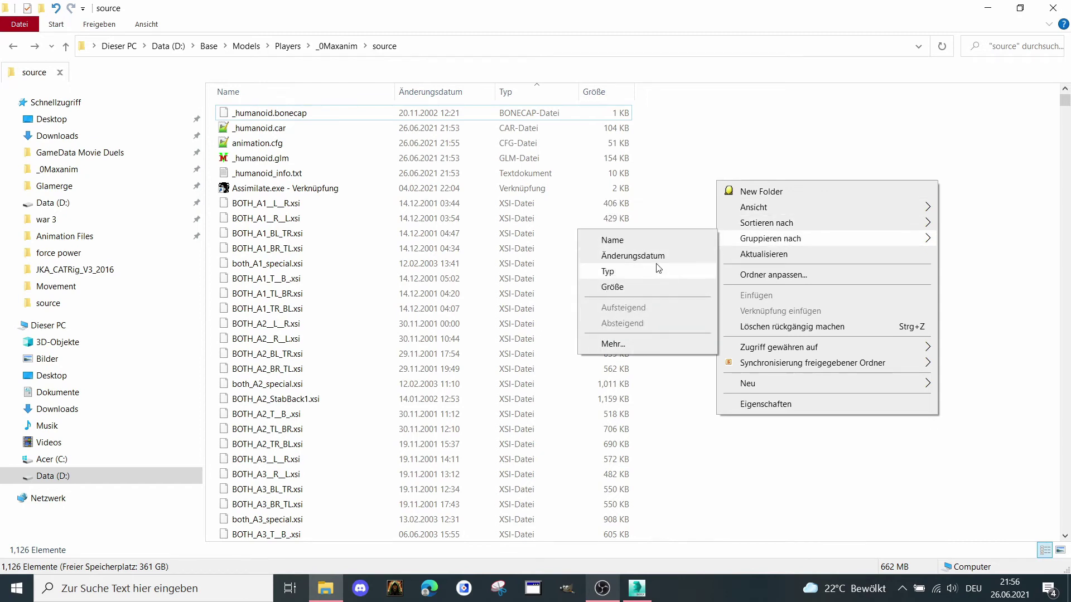
pyautogui.click(654, 271)
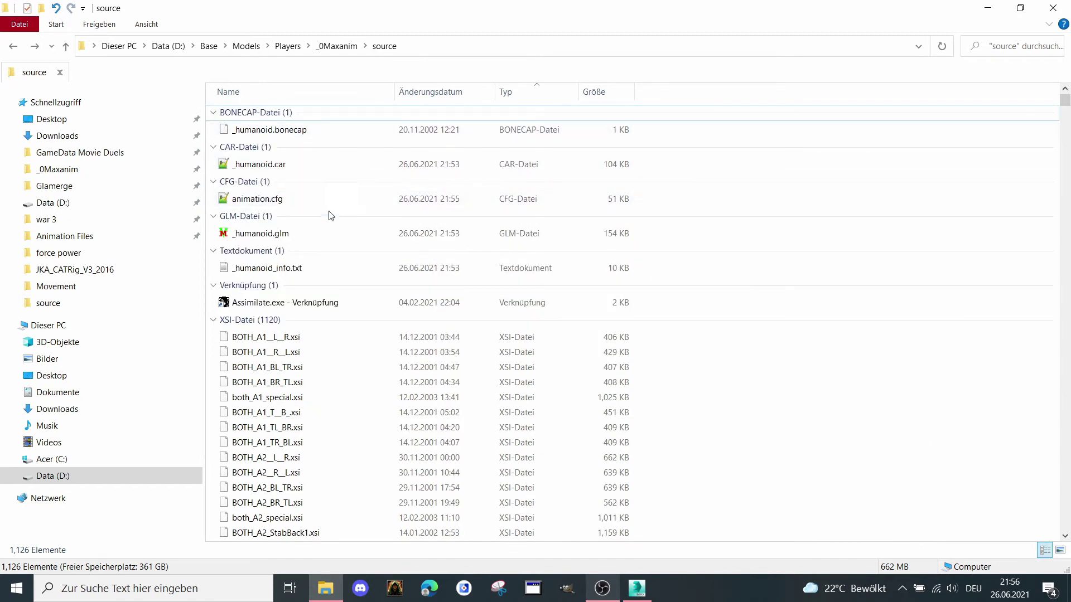
pyautogui.click(214, 321)
pyautogui.click(241, 234)
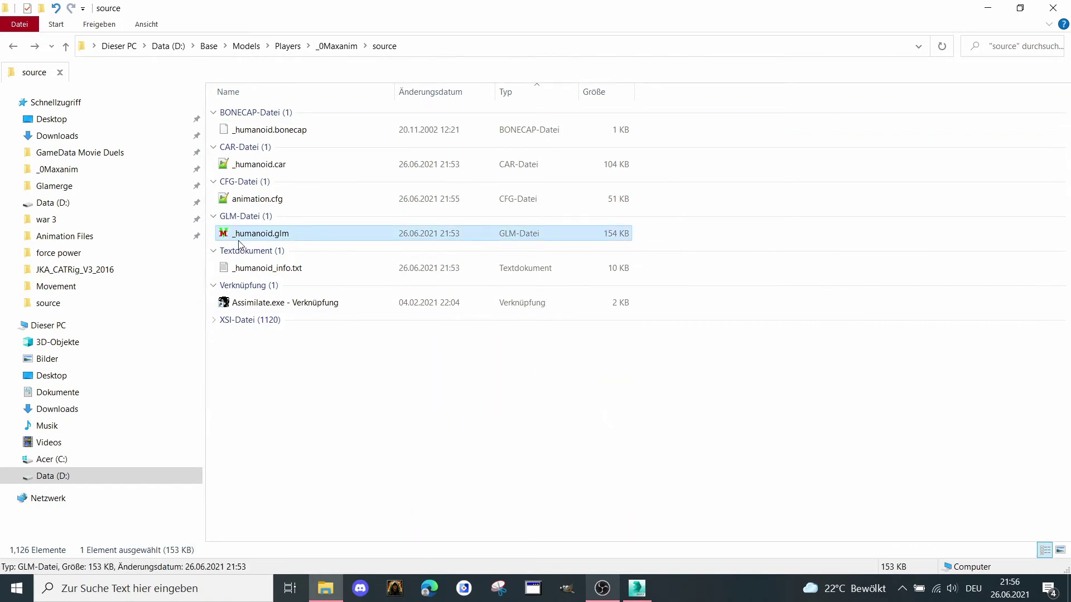
pyautogui.click(337, 46)
pyautogui.scroll(-4, 387, 215)
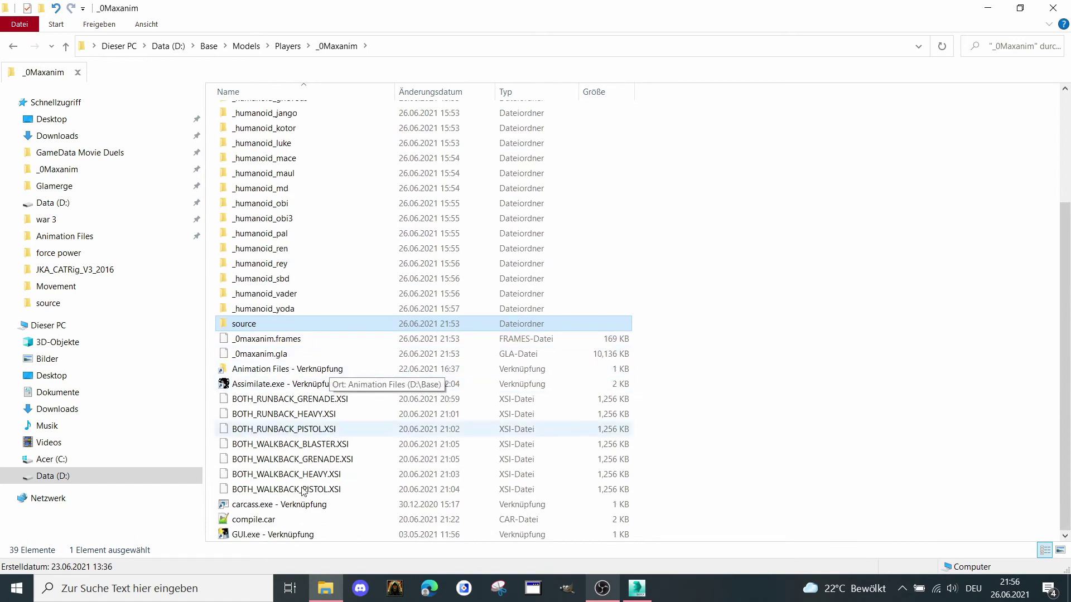
# - Move _humanoid.bonecap, animation.cfg and _humanoid.glm from source into _0Maxanim
pyautogui.click(288, 356)
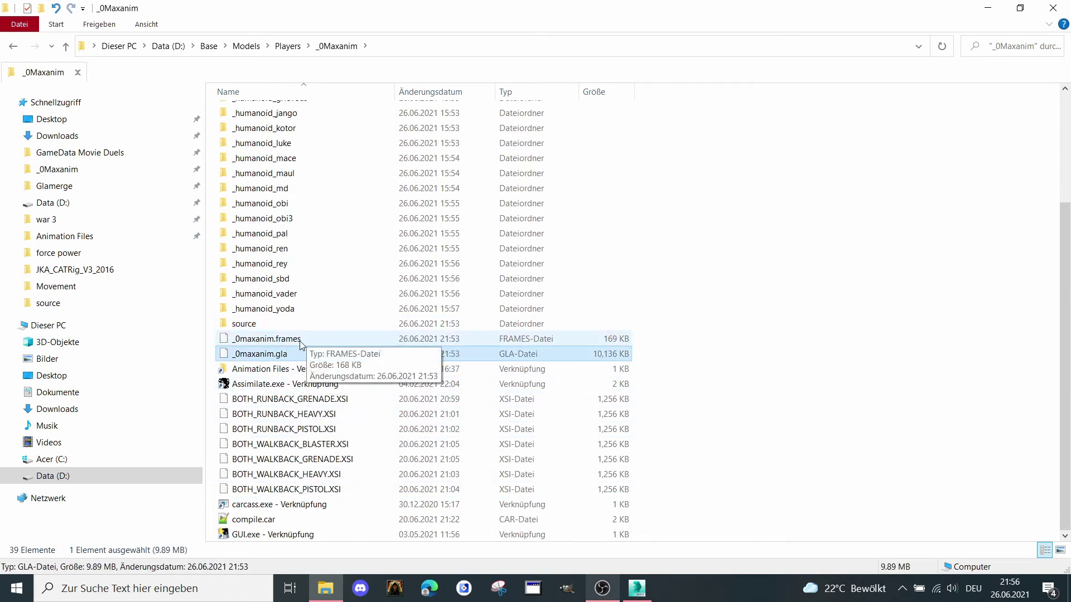
pyautogui.scroll(4, 301, 335)
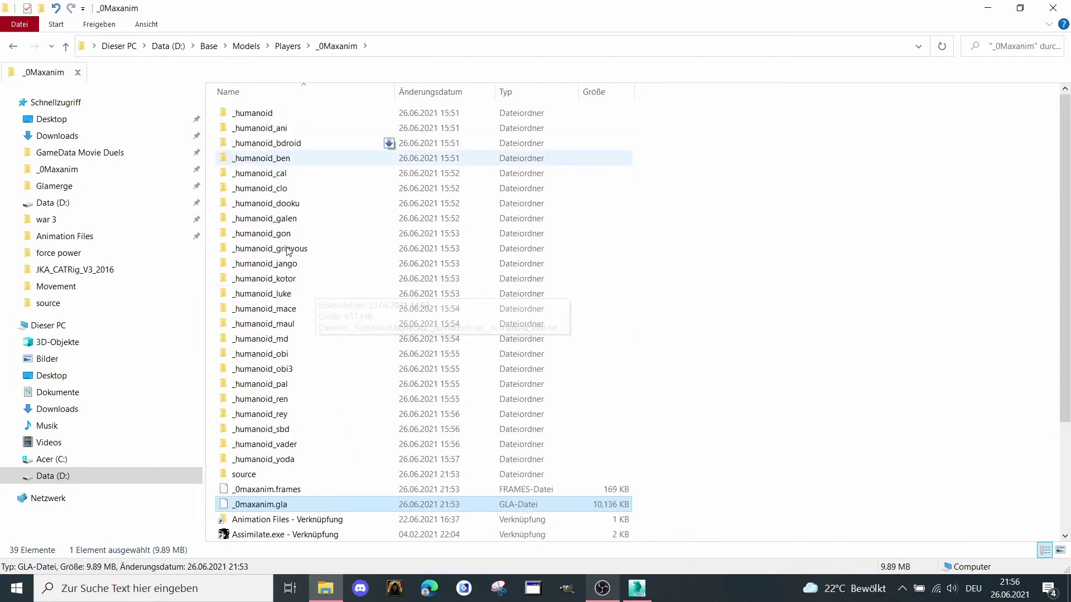
pyautogui.scroll(-1, 280, 450)
pyautogui.doubleClick(249, 429)
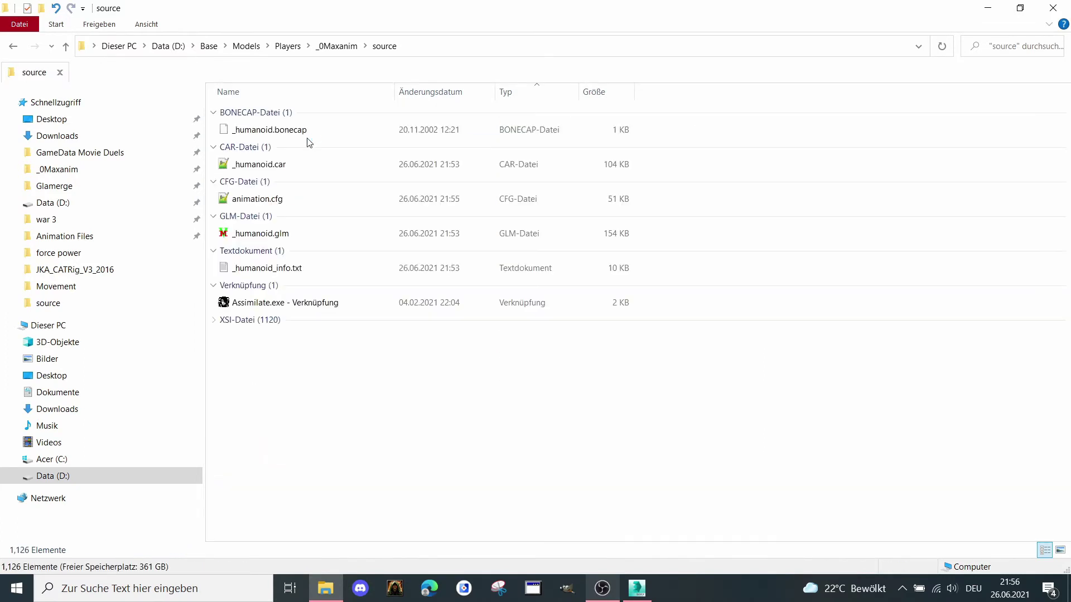
pyautogui.click(277, 130)
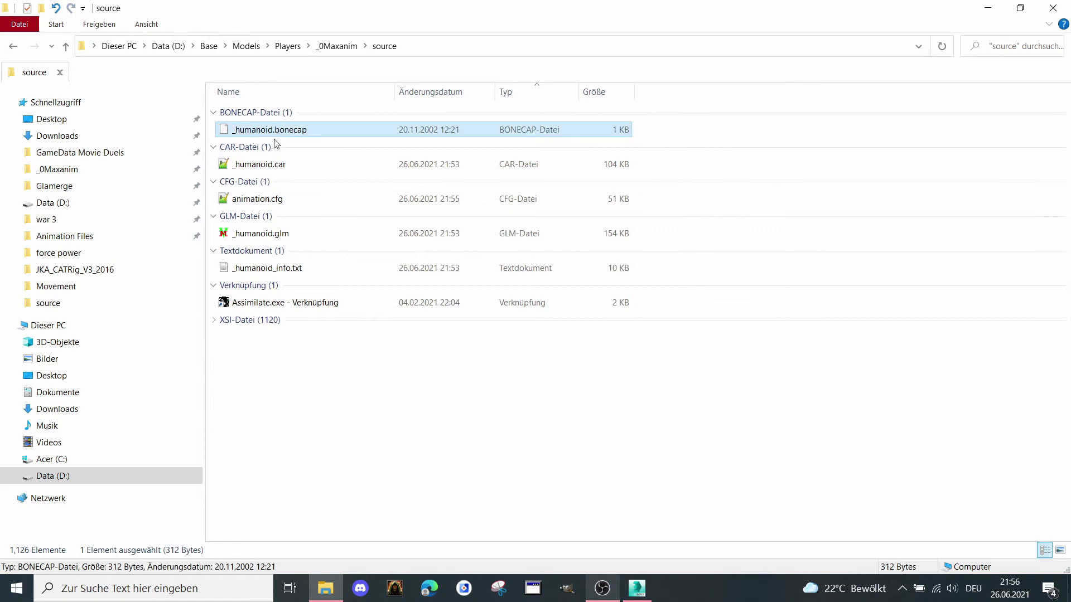
pyautogui.keyDown('ctrl'); pyautogui.click(267, 203); pyautogui.keyUp('ctrl')
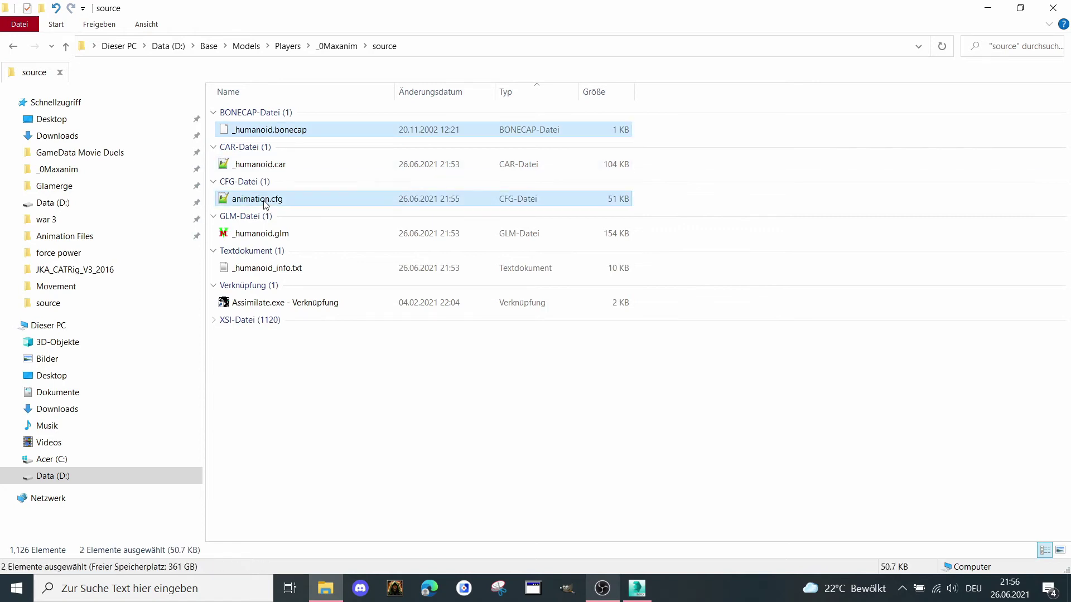
pyautogui.keyDown('ctrl'); pyautogui.click(272, 236); pyautogui.keyUp('ctrl')
pyautogui.moveTo(271, 236); pyautogui.dragTo(341, 49)
# - Back in _0Maxanim, start renaming _0maxanim.gla to _humanoid.gla
pyautogui.click(342, 47)
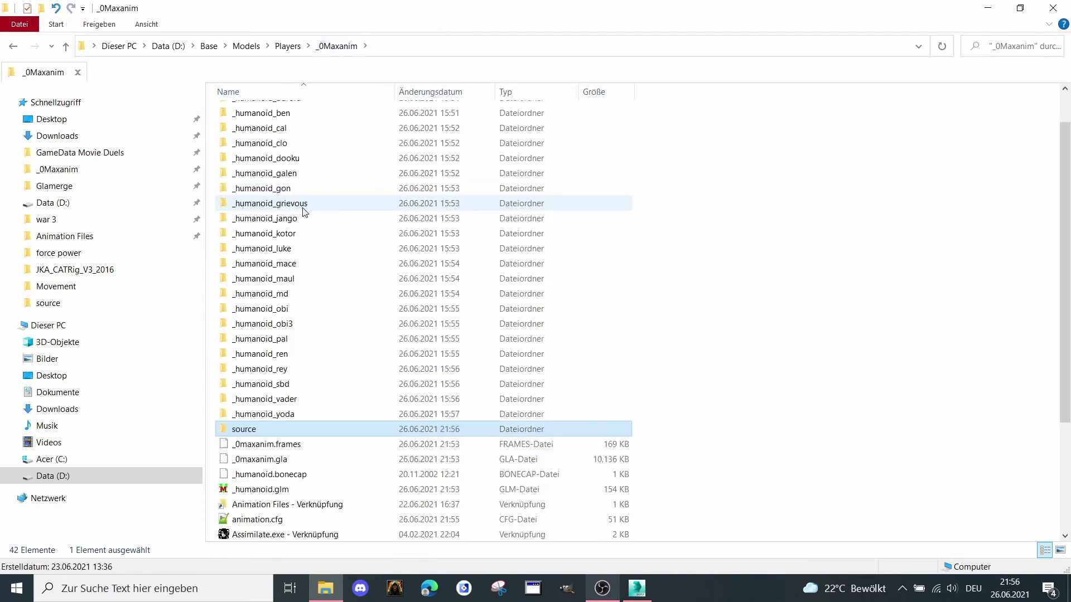
pyautogui.scroll(-4, 304, 234)
pyautogui.click(254, 309)
pyautogui.click(253, 325)
pyautogui.rightClick(255, 325)
pyautogui.click(301, 542)
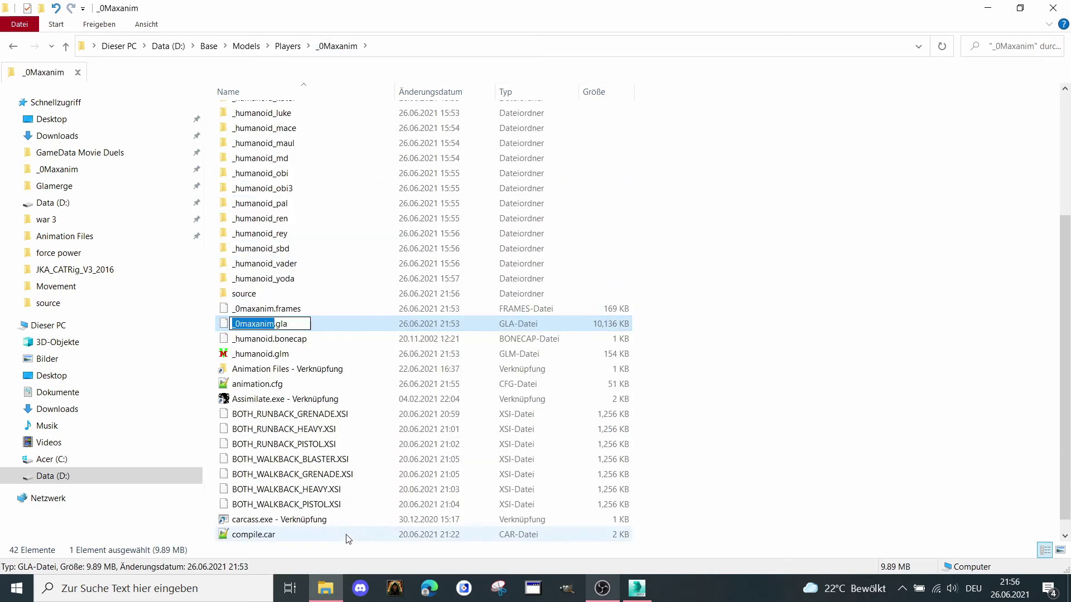